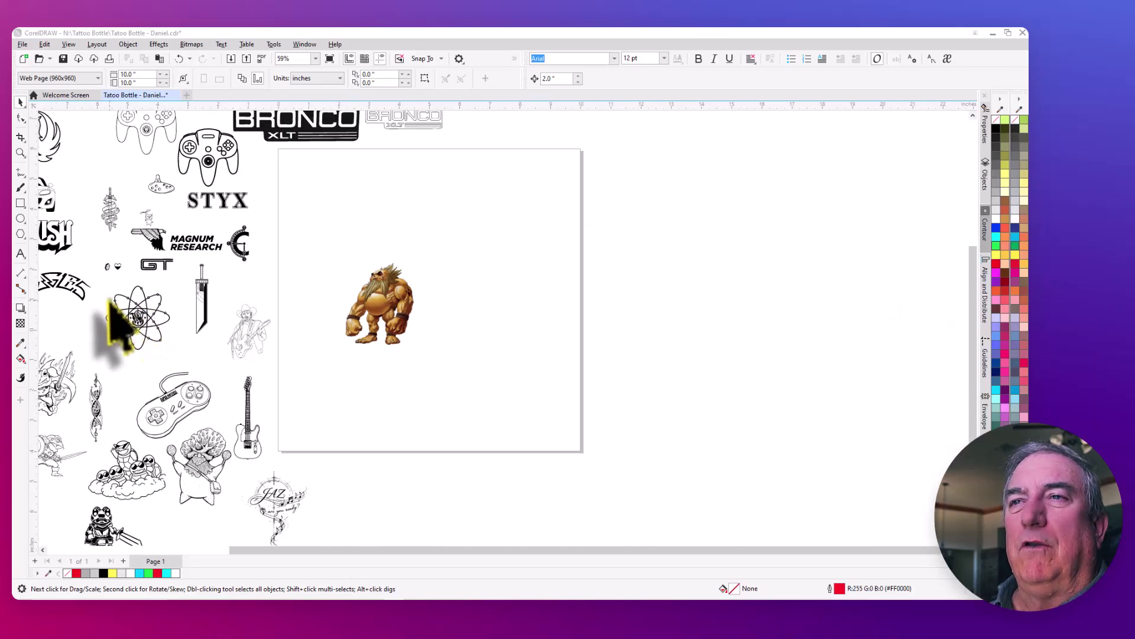
Examine the existing line artwork beside the page and the coloured creature image up close
scroll(119, 319, up, 5)
scroll(115, 326, down, 3)
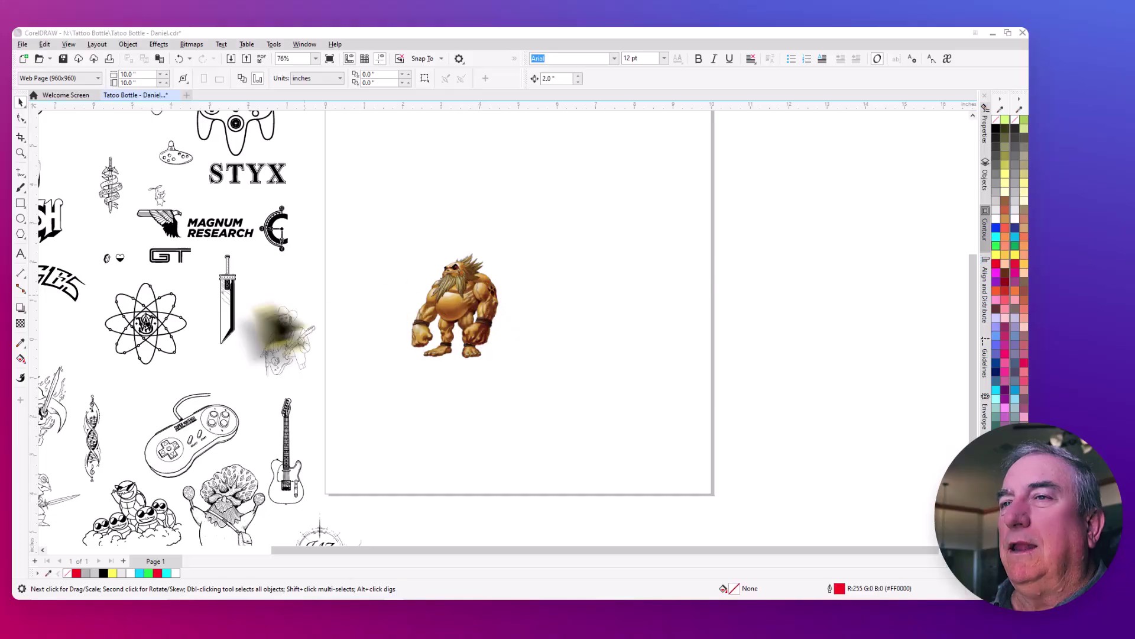
scroll(142, 325, up, 6)
scroll(233, 346, down, 5)
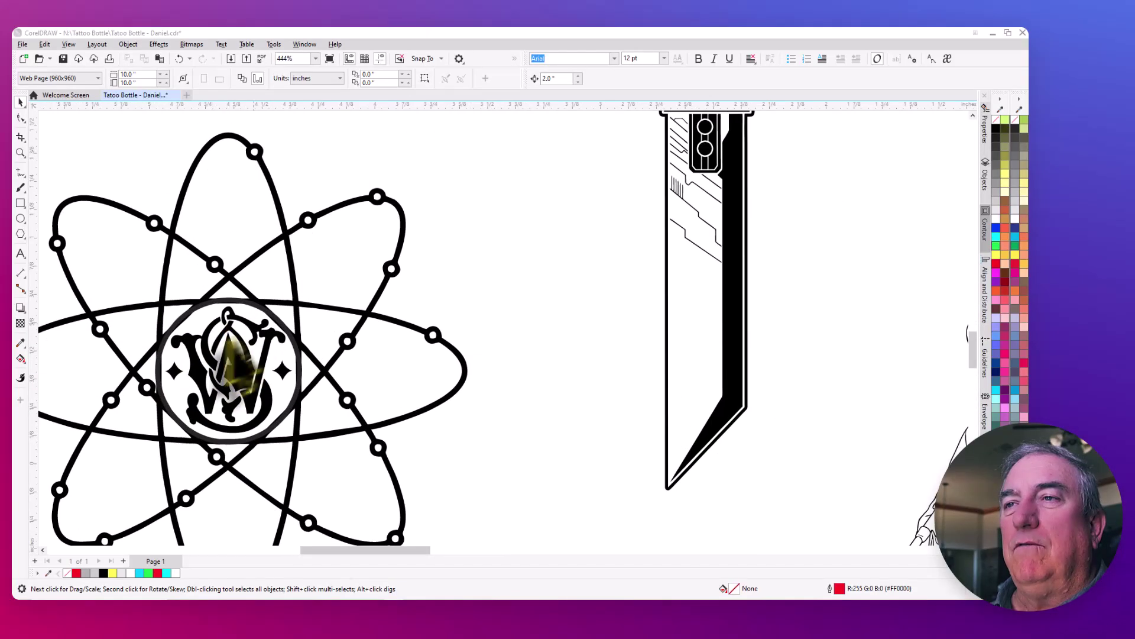
scroll(186, 331, down, 2)
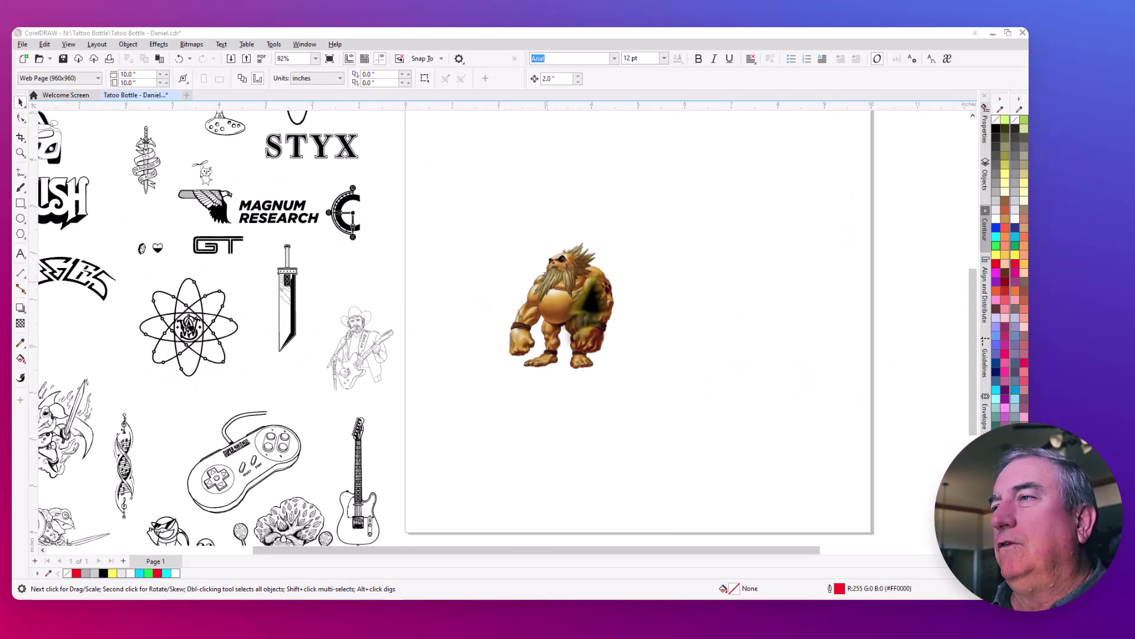
scroll(591, 314, up, 2)
scroll(532, 338, down, 2)
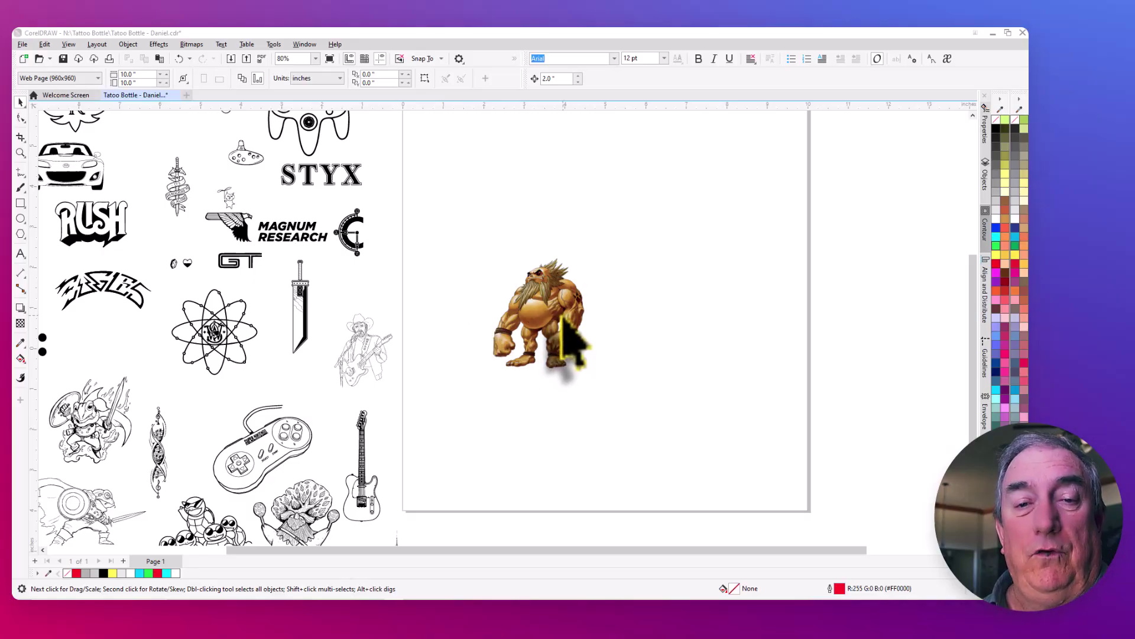
scroll(569, 343, down, 2)
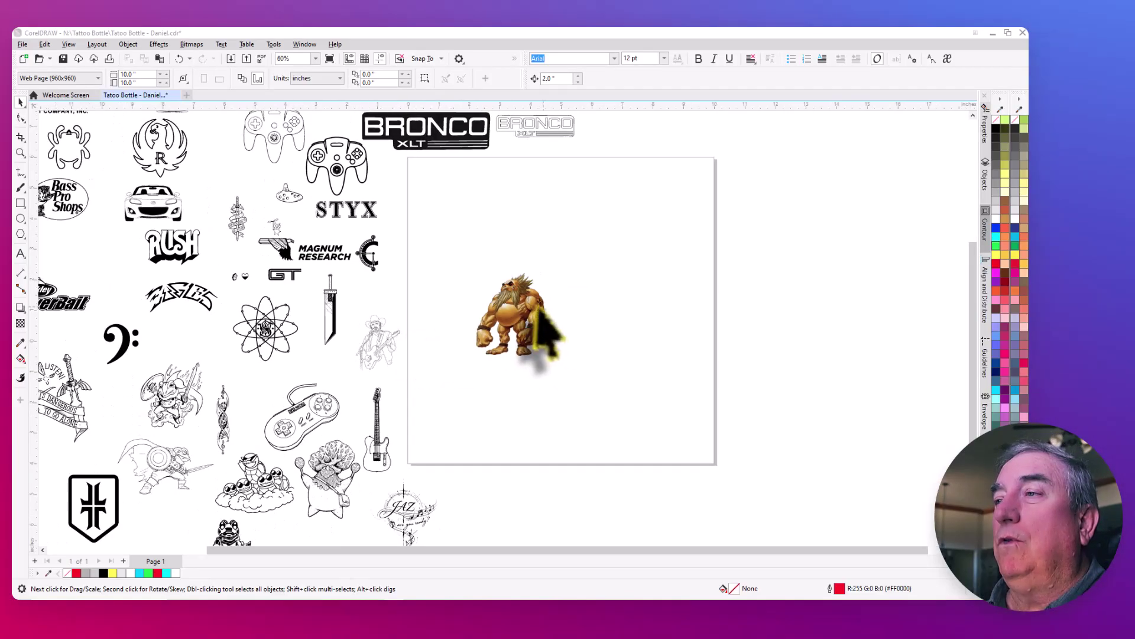
scroll(540, 329, up, 5)
scroll(493, 343, up, 2)
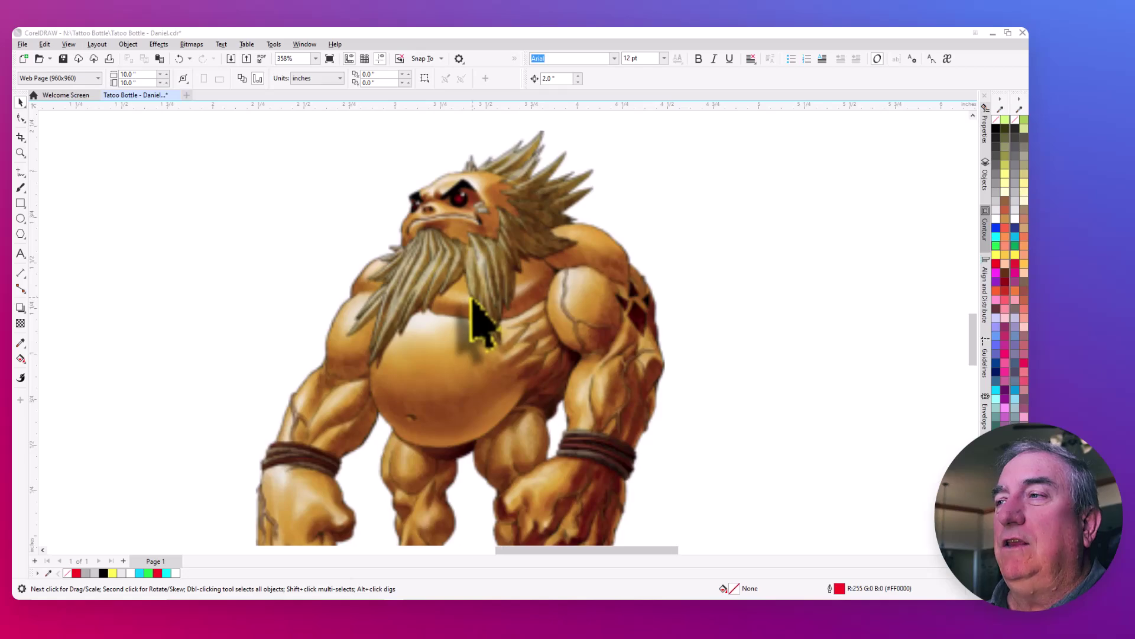
scroll(473, 299, down, 2)
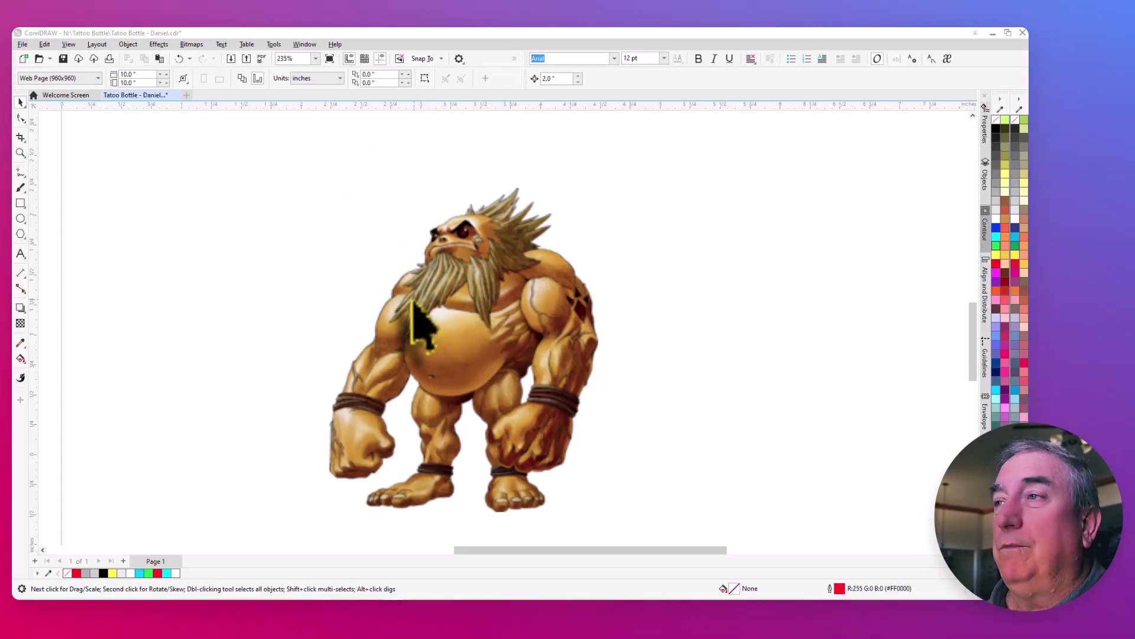
scroll(413, 300, down, 3)
scroll(415, 301, up, 2)
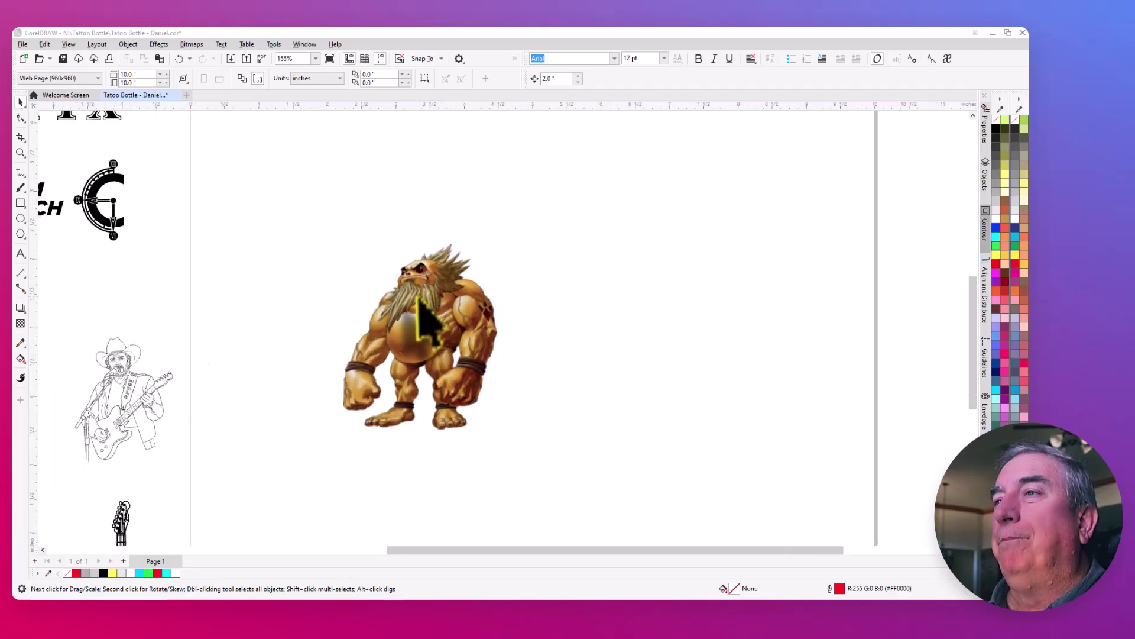
scroll(422, 298, down, 1)
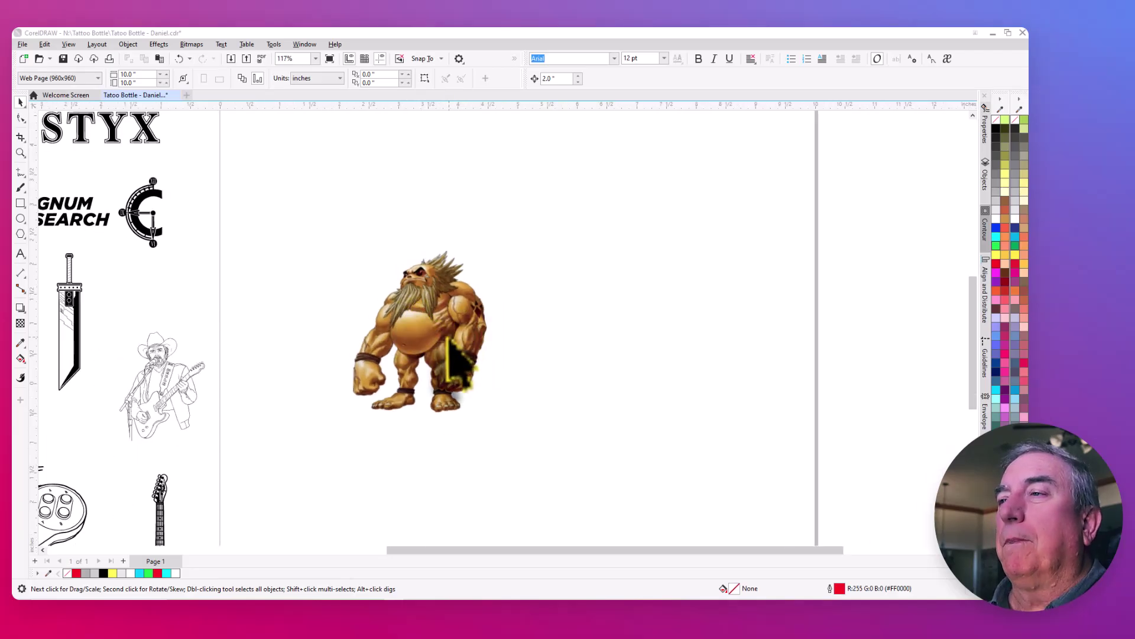
Copy the coloured creature bitmap on the page to the clipboard
click(412, 324)
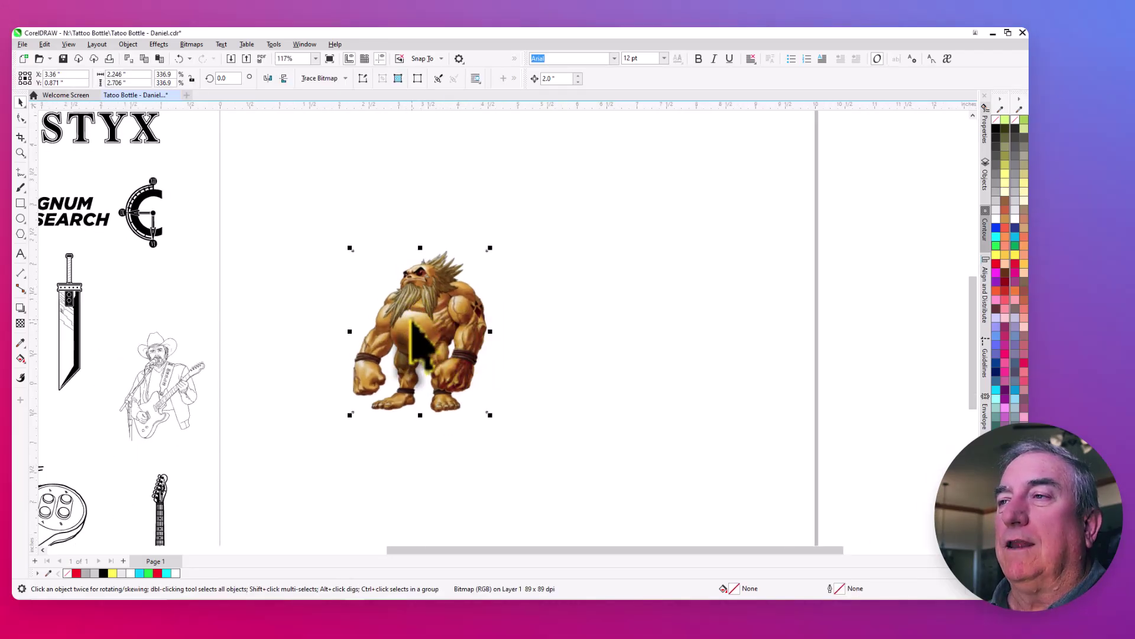
right_click(412, 322)
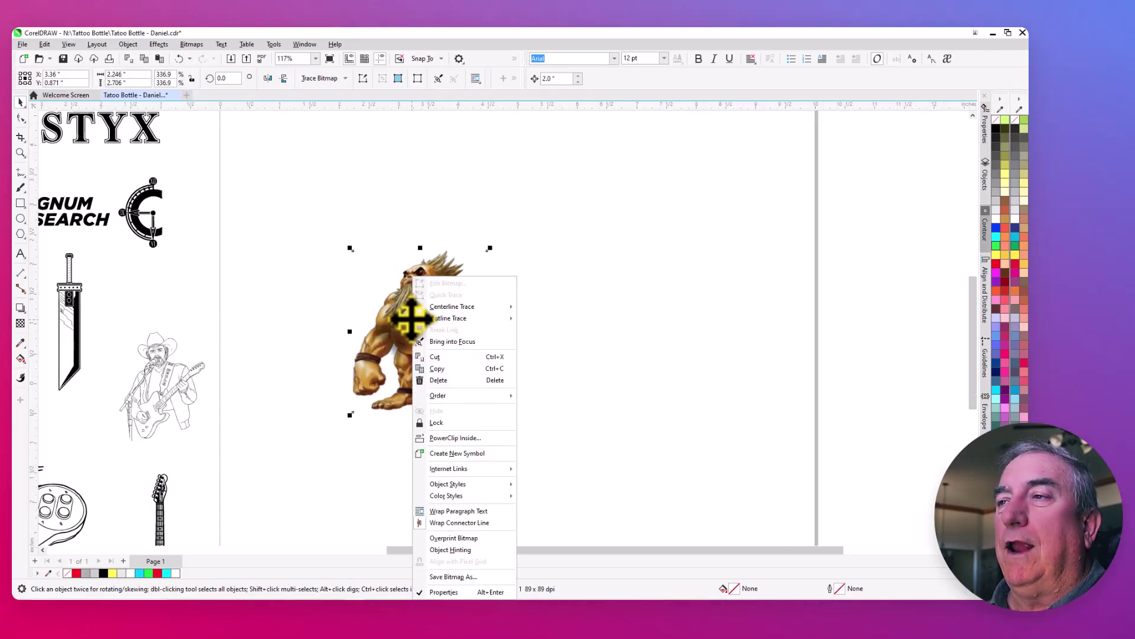
click(444, 370)
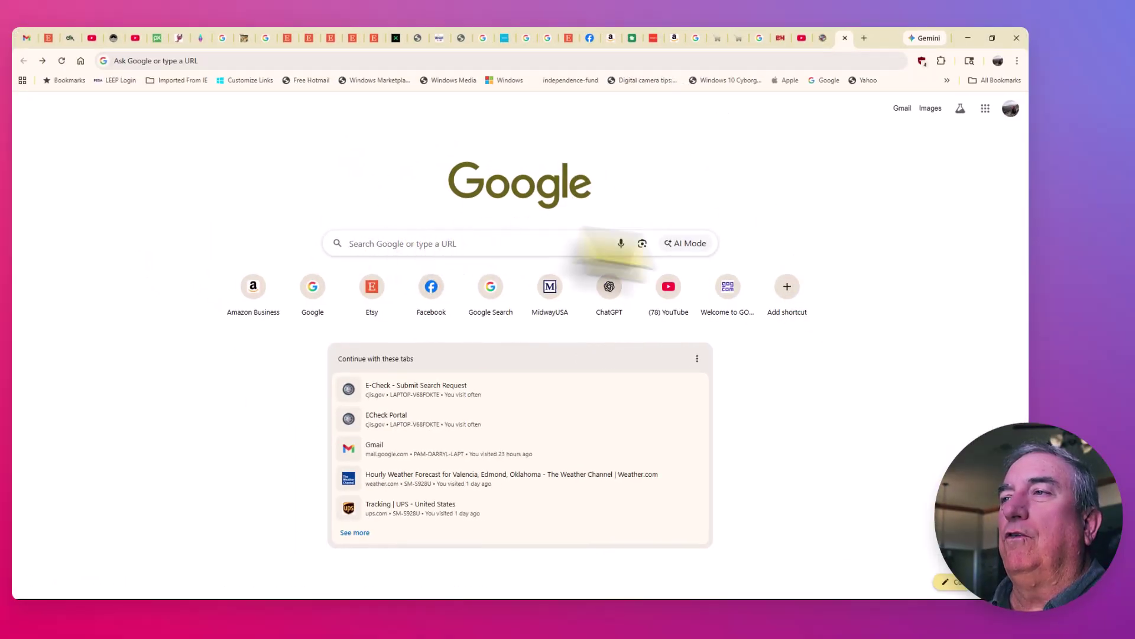
In Google AI Mode in Chrome, paste the copied creature image and submit the prompt "Make this image into a black and white line drawing"
click(686, 244)
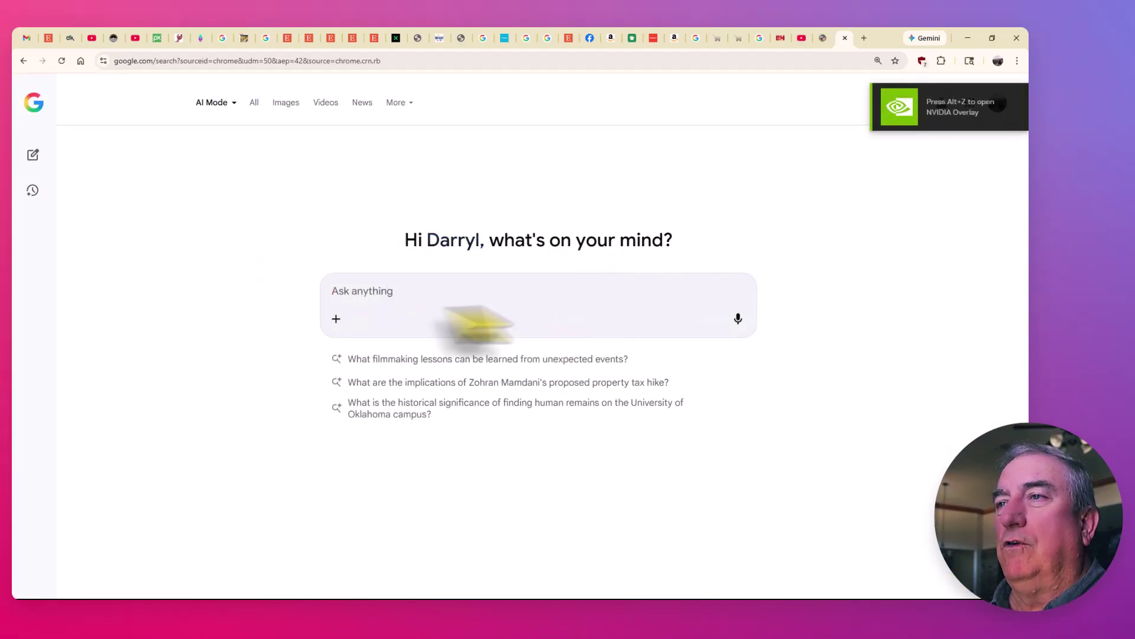
right_click(402, 292)
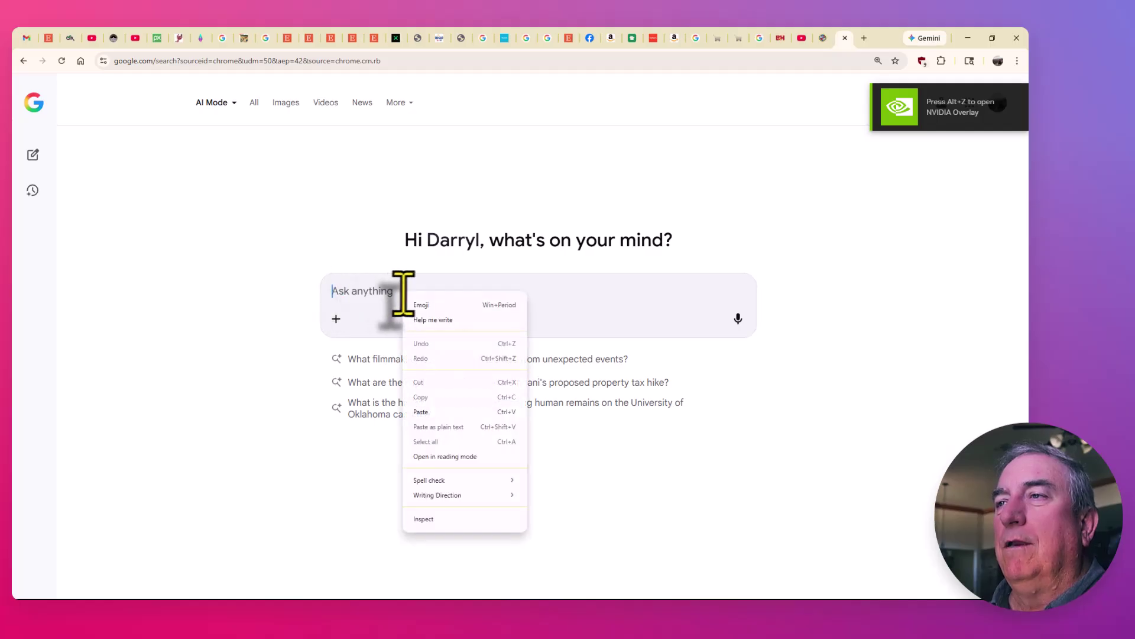
click(430, 412)
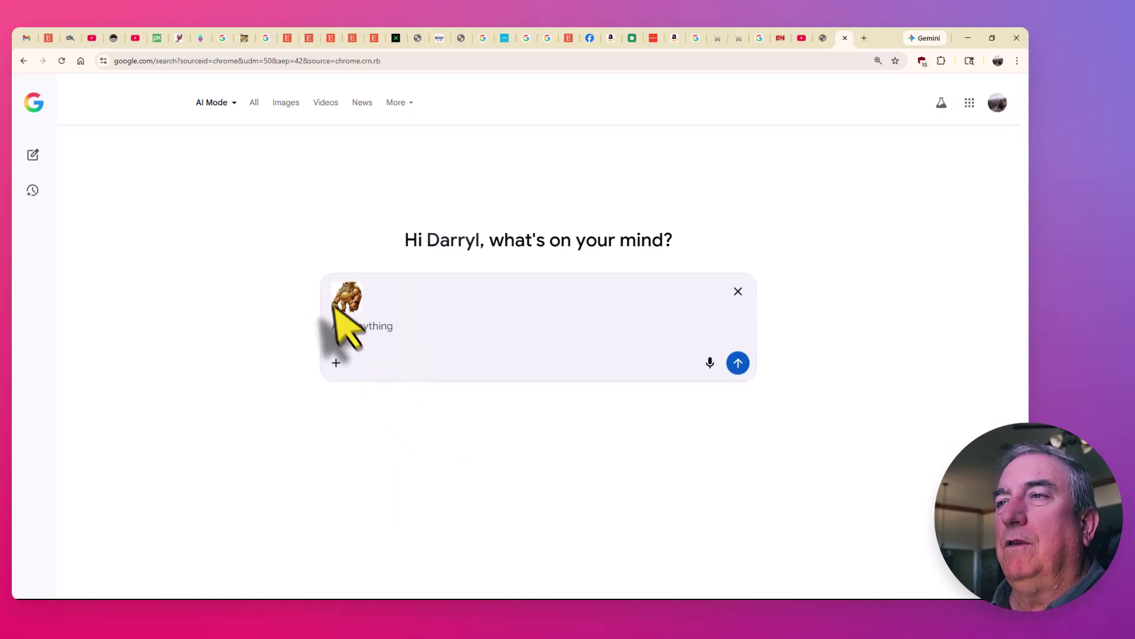
mouse_move(346, 298)
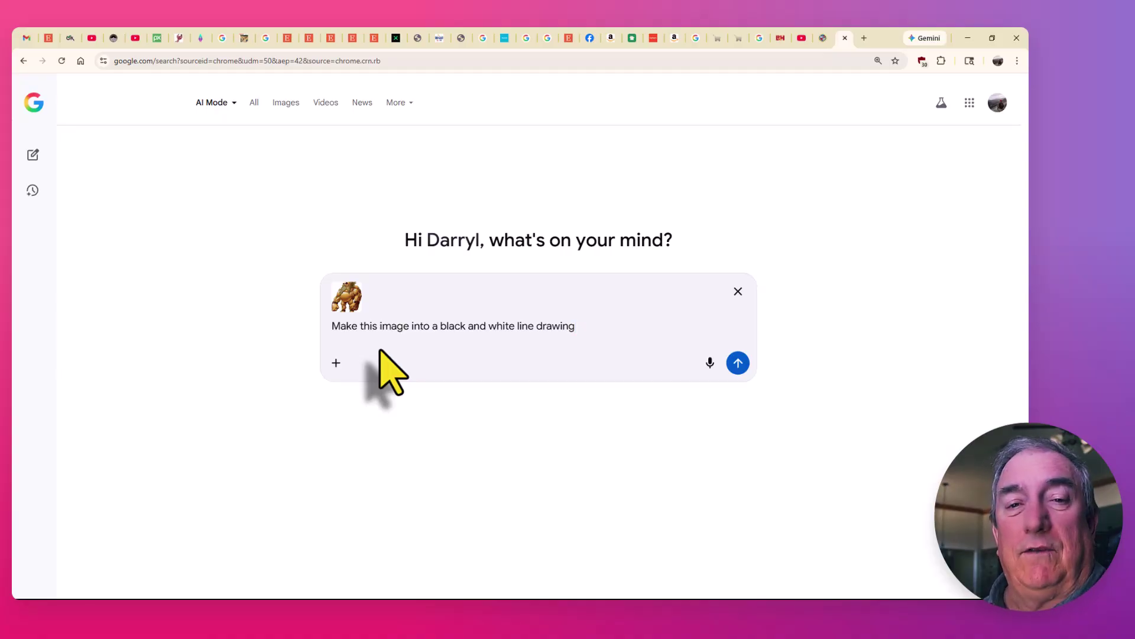
click(738, 363)
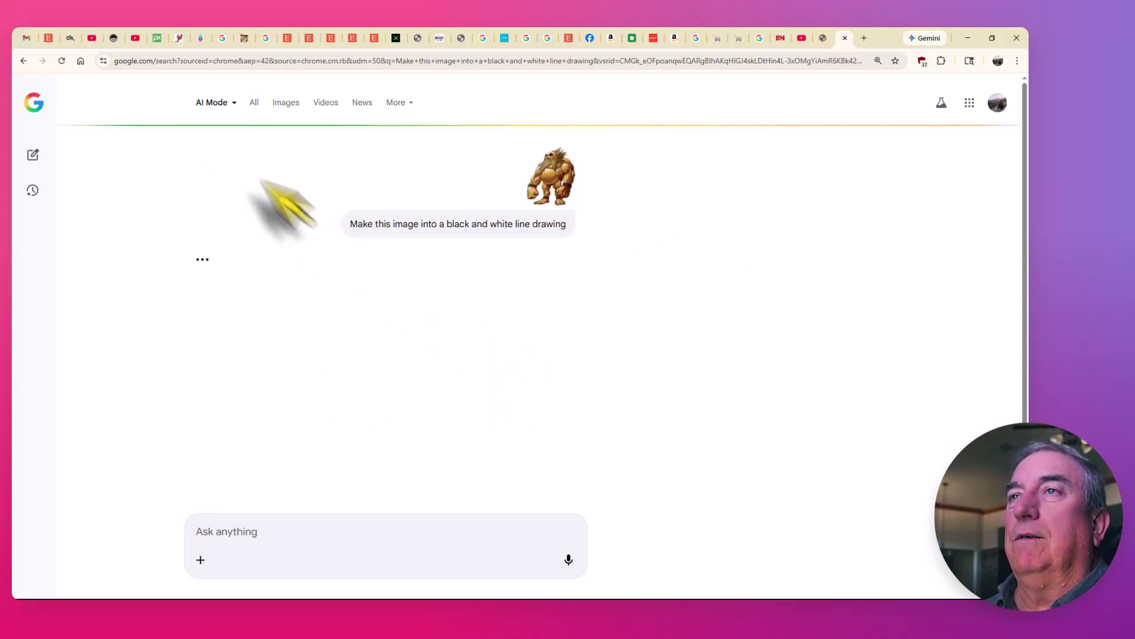
click(236, 103)
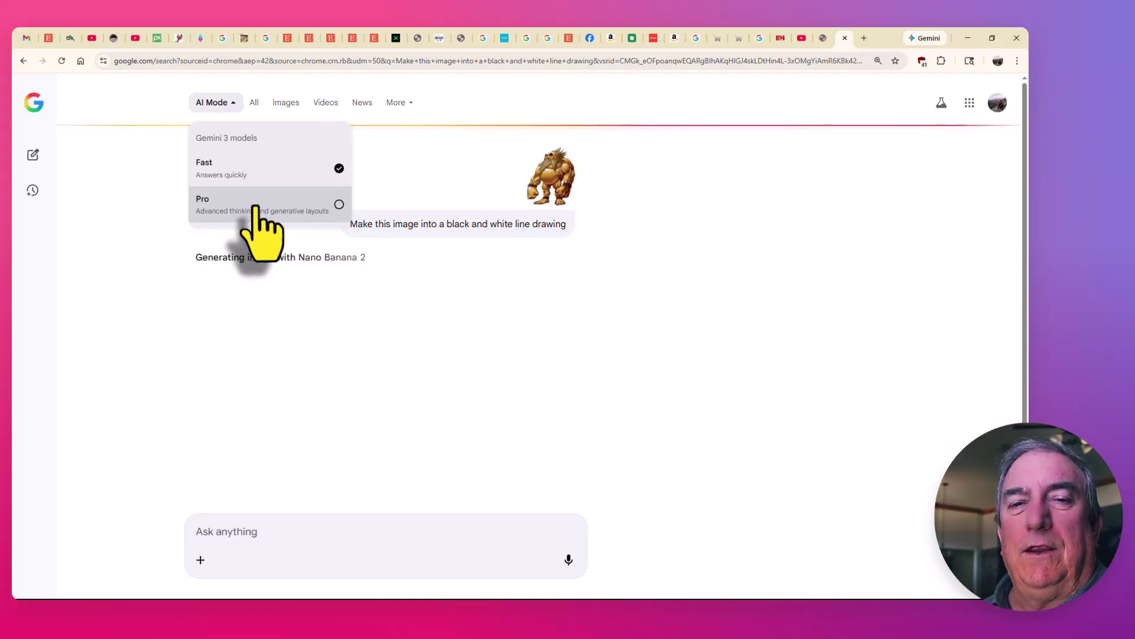
click(227, 104)
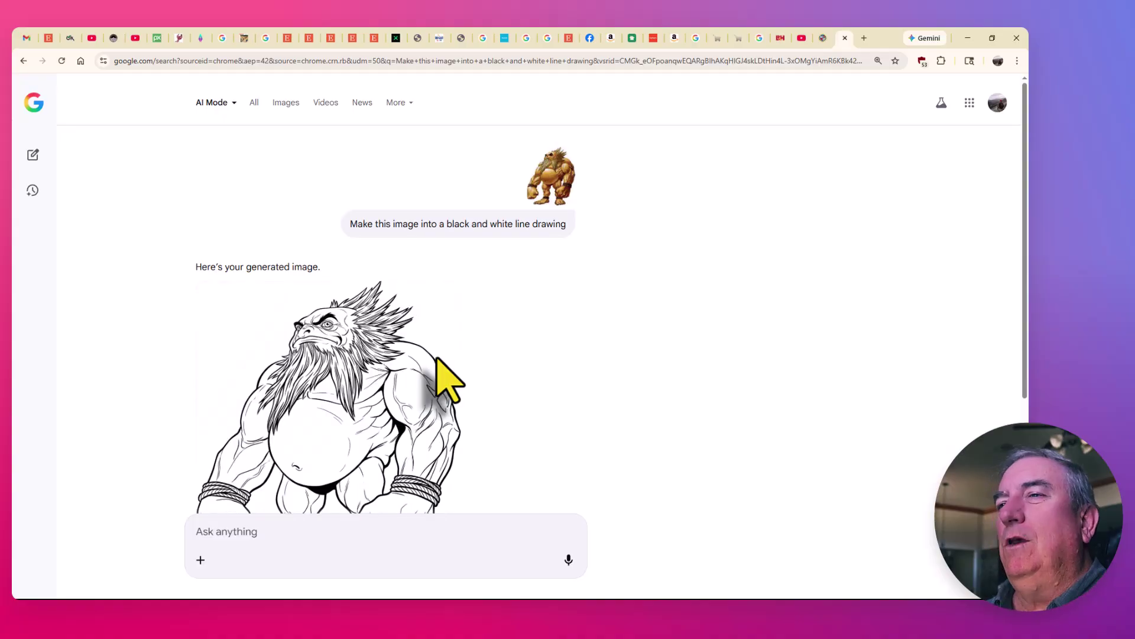
Review the generated black and white line drawing and copy the image to the clipboard
scroll(437, 359, down, 2)
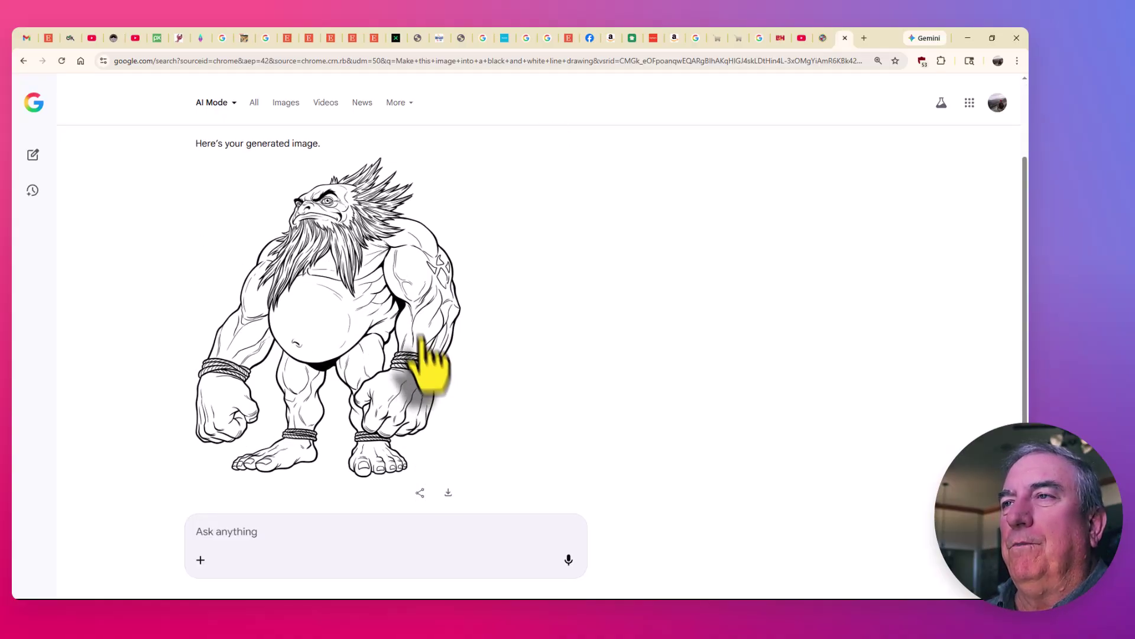
scroll(405, 290, up, 2)
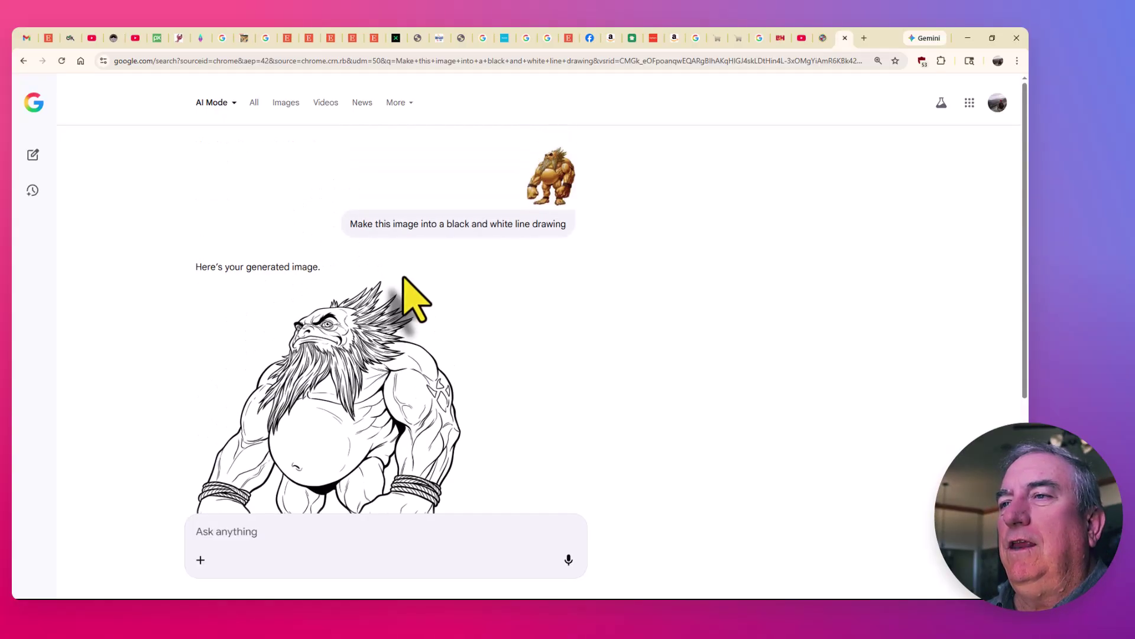
scroll(403, 278, down, 2)
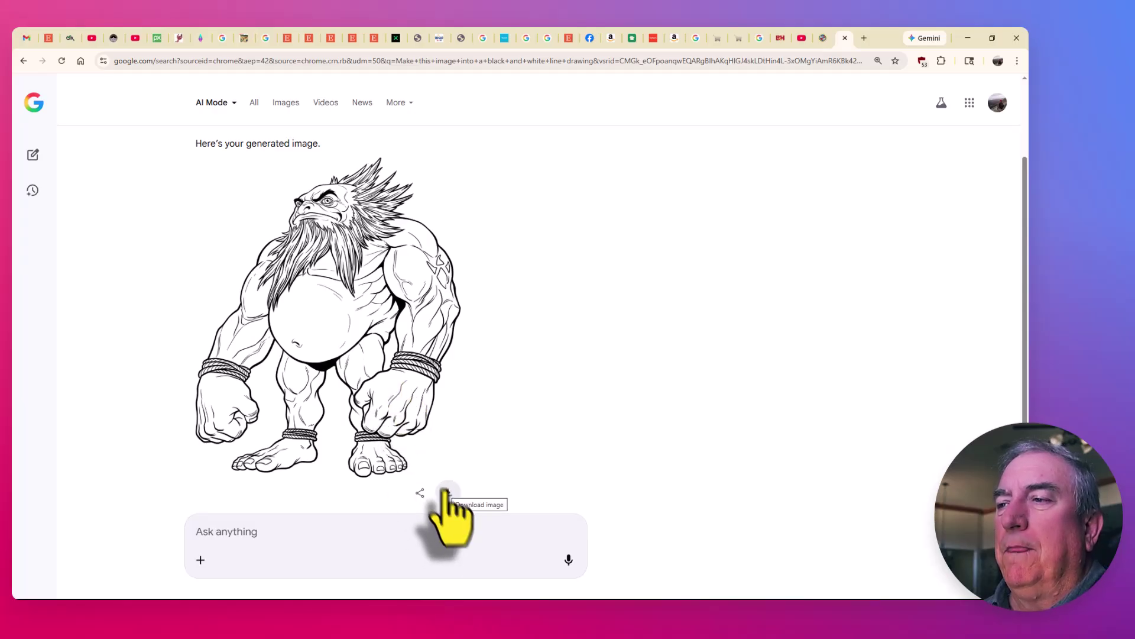
right_click(320, 299)
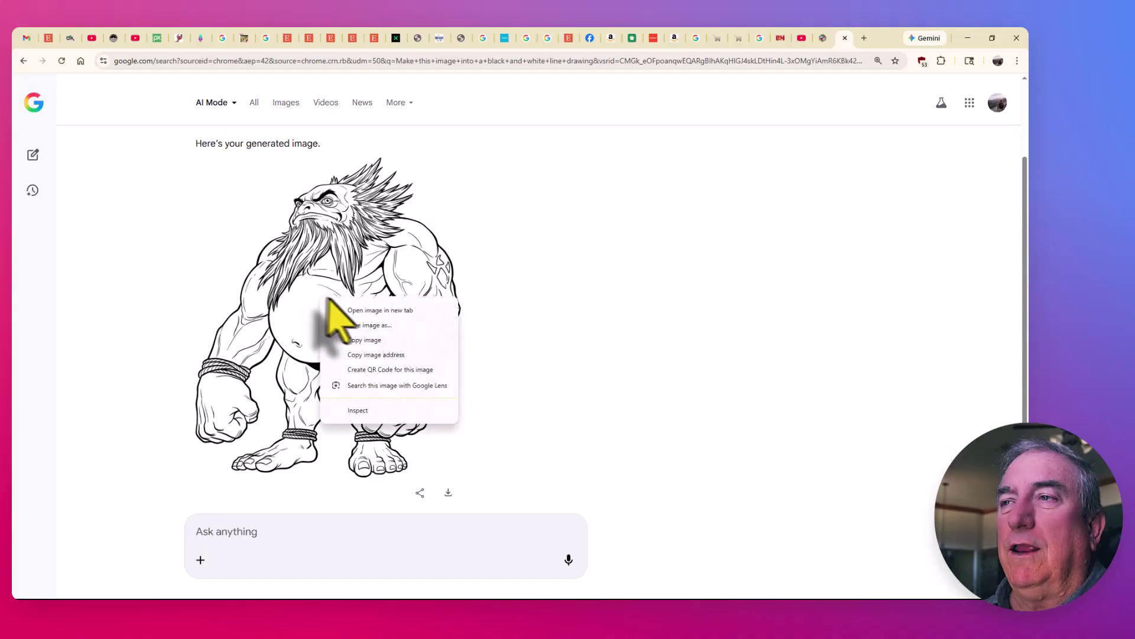
click(363, 340)
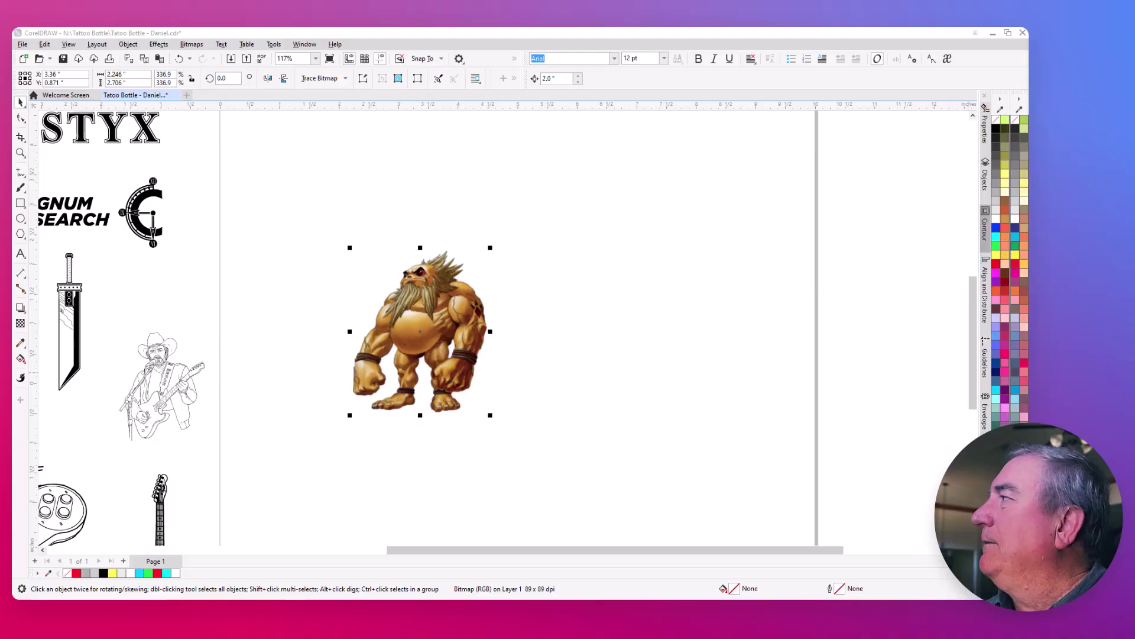
Switch to CorelDRAW, paste the line drawing, and scale it down to about 1.96 × 2.36 inches beside the coloured creature
click(582, 340)
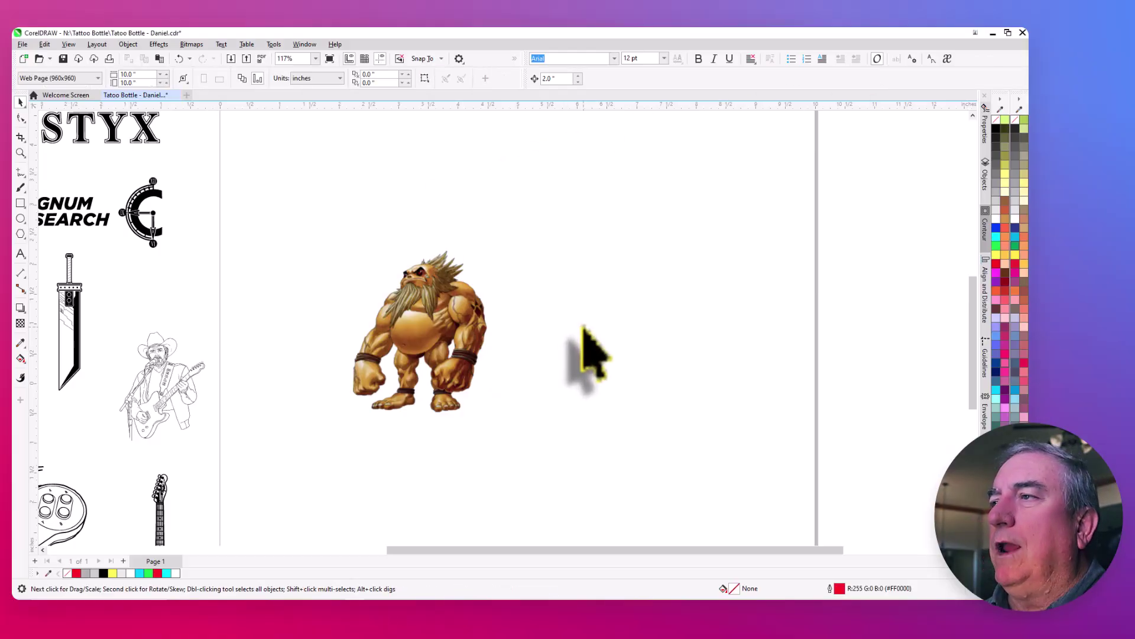
right_click(583, 327)
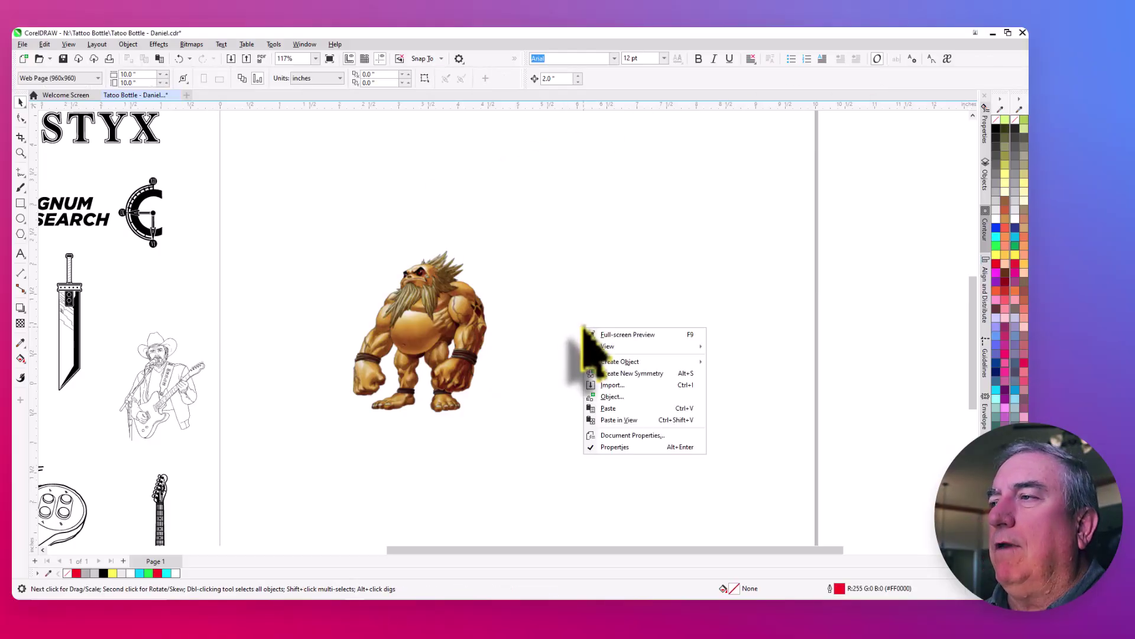
click(616, 408)
scroll(485, 307, down, 5)
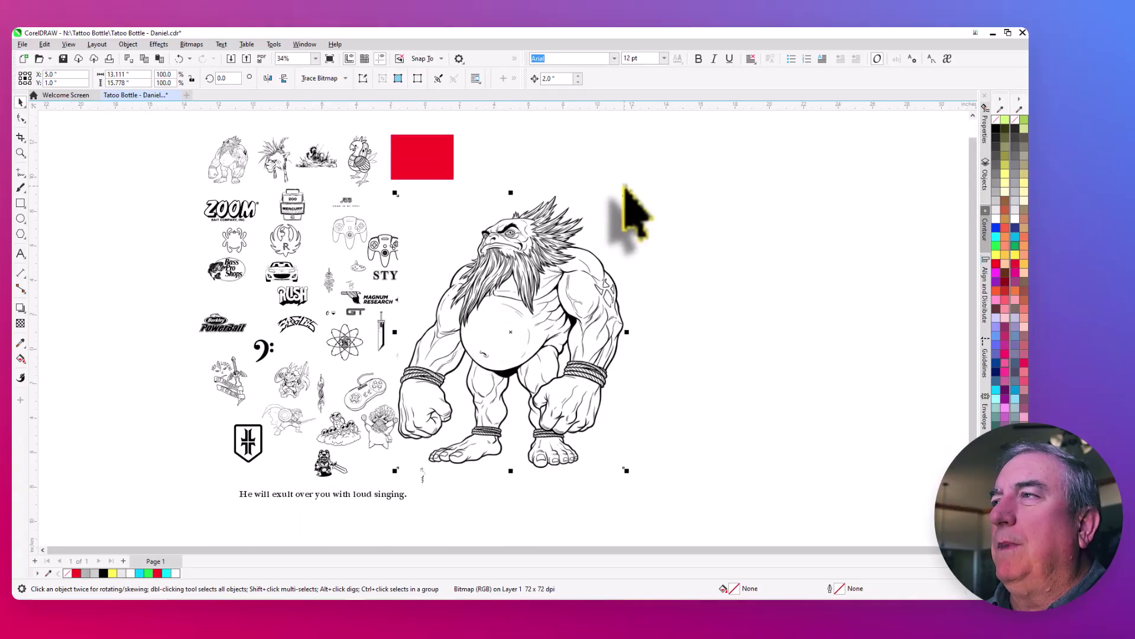
drag(627, 193, 523, 331)
Compare the line drawing with the coloured original and inspect its line edges closely around the eyes and brow
scroll(523, 332, up, 5)
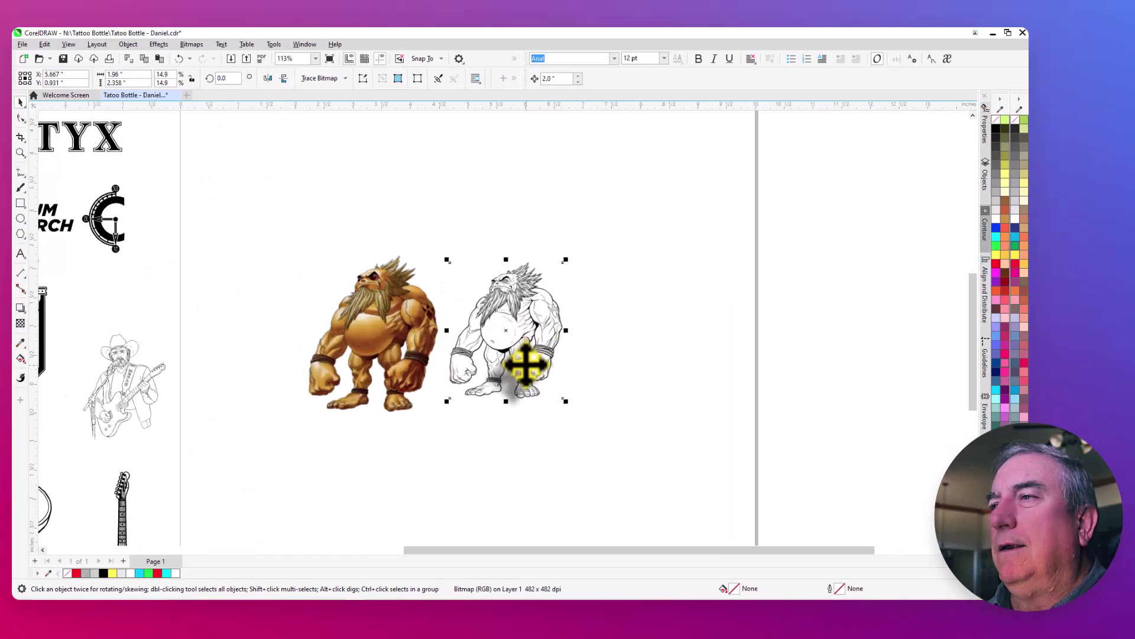
scroll(393, 241, up, 4)
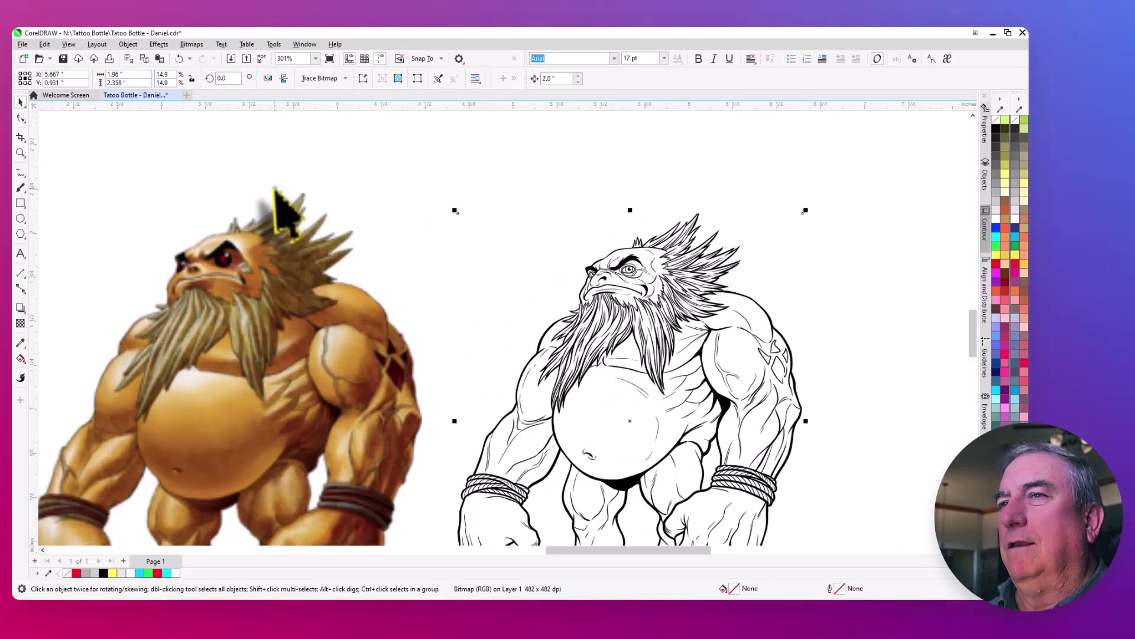
scroll(283, 213, up, 2)
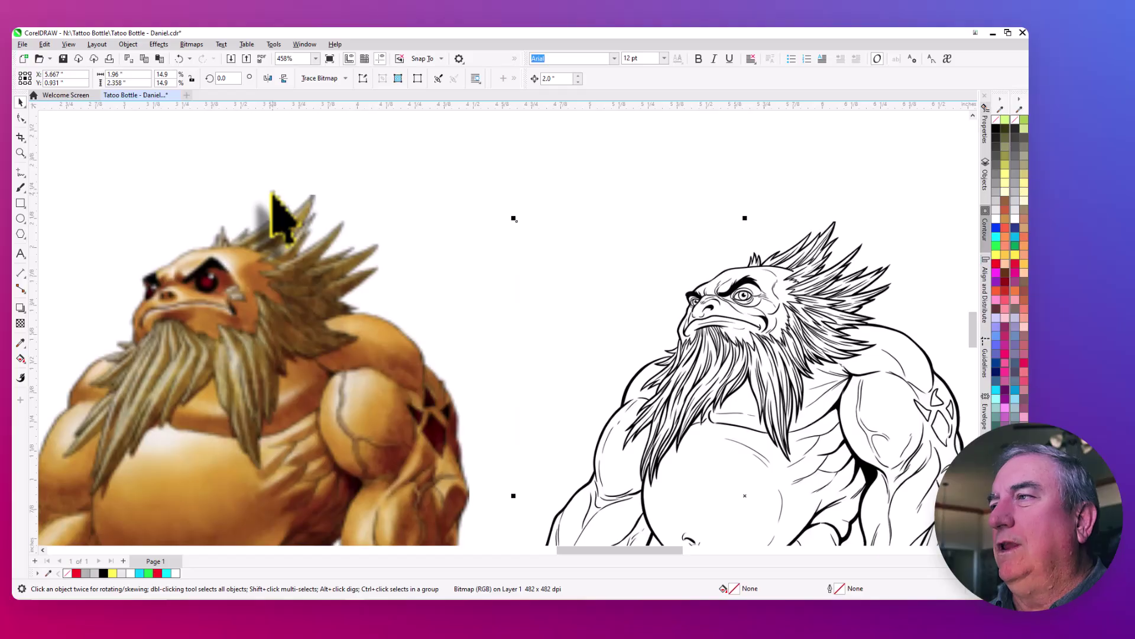
scroll(282, 218, down, 1)
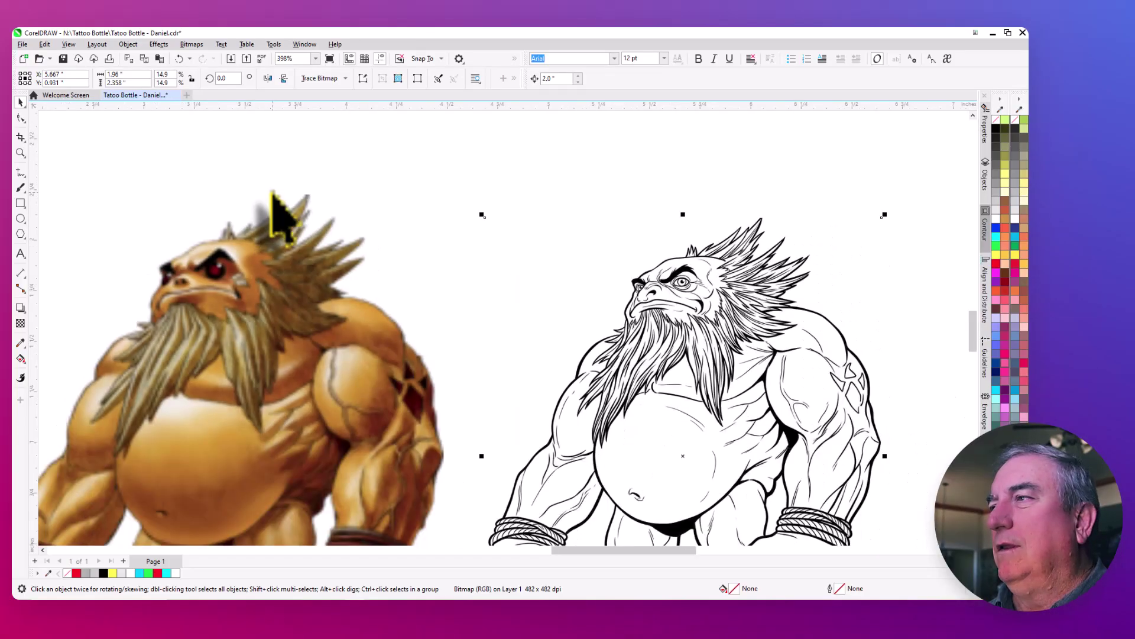
scroll(273, 196, down, 3)
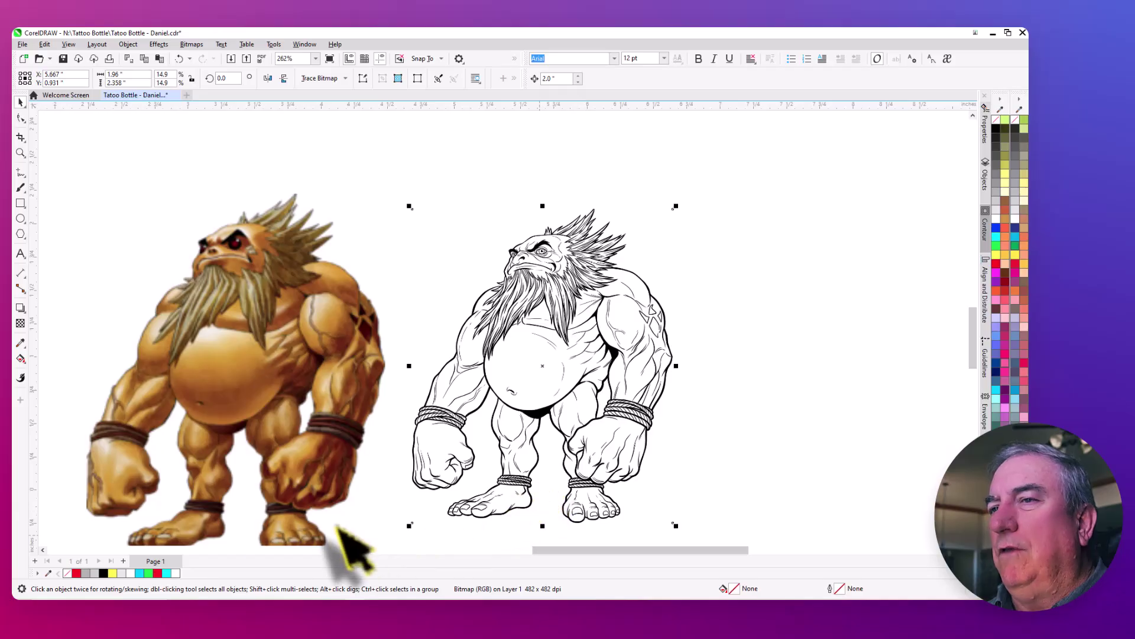
scroll(331, 458, down, 3)
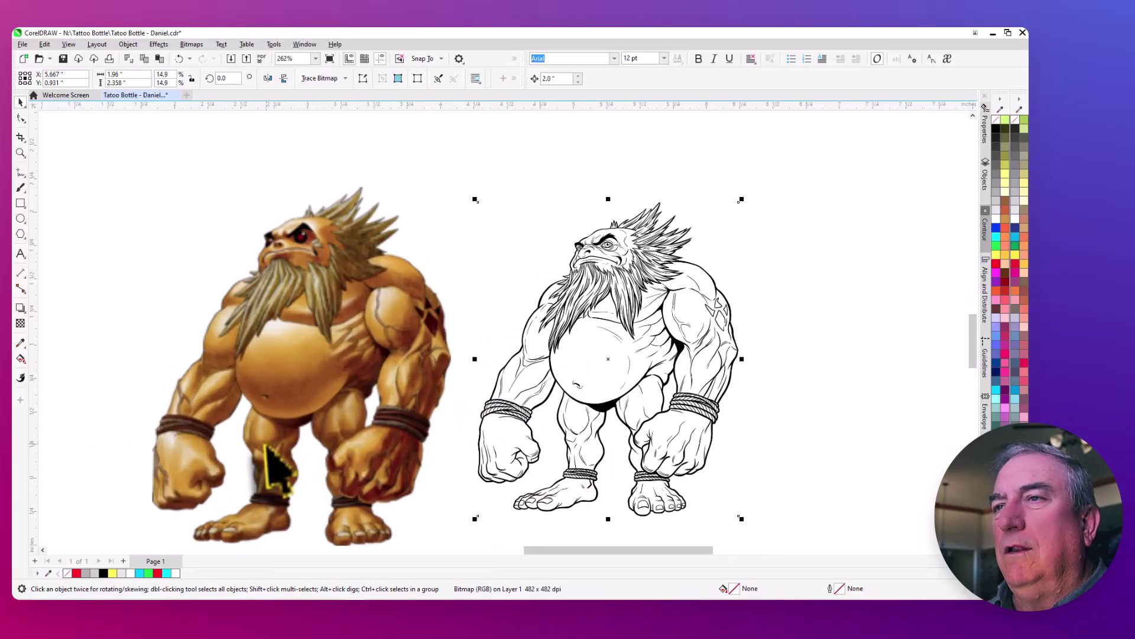
scroll(526, 284, up, 3)
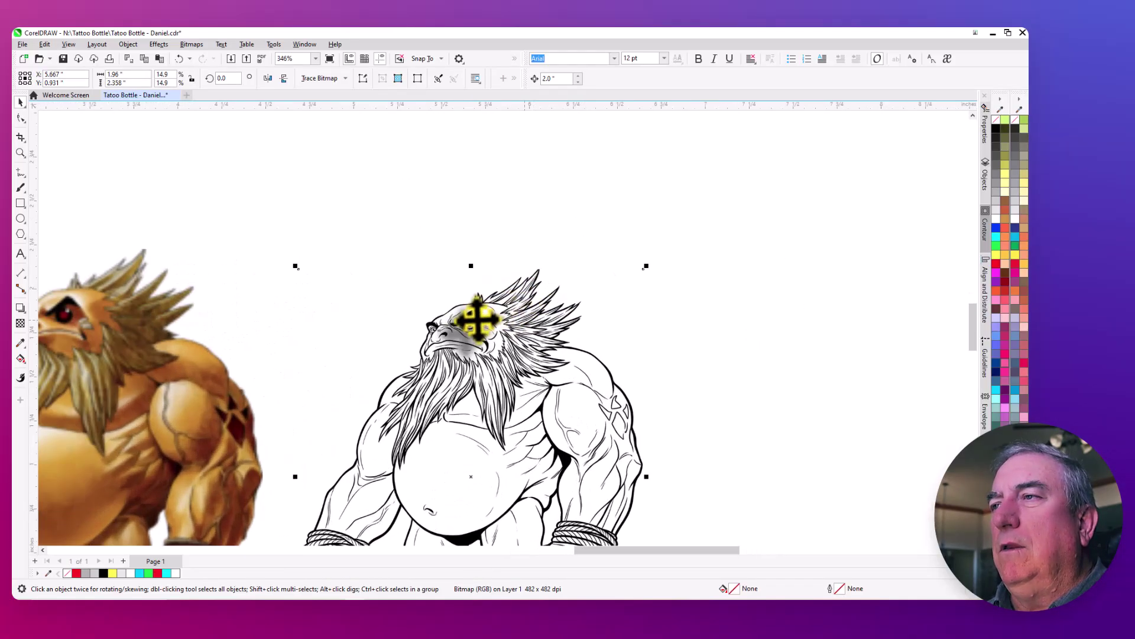
scroll(405, 290, up, 6)
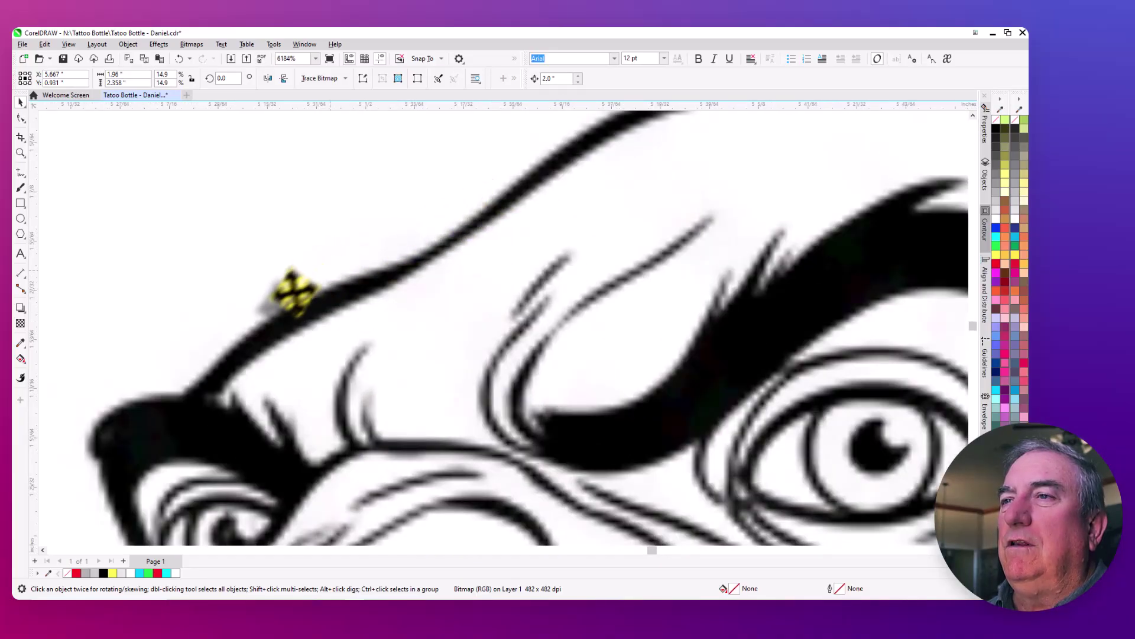
Start an Outline Trace of the black and white bitmap drawing as Line Art and maximize the PowerTRACE window
scroll(476, 282, down, 8)
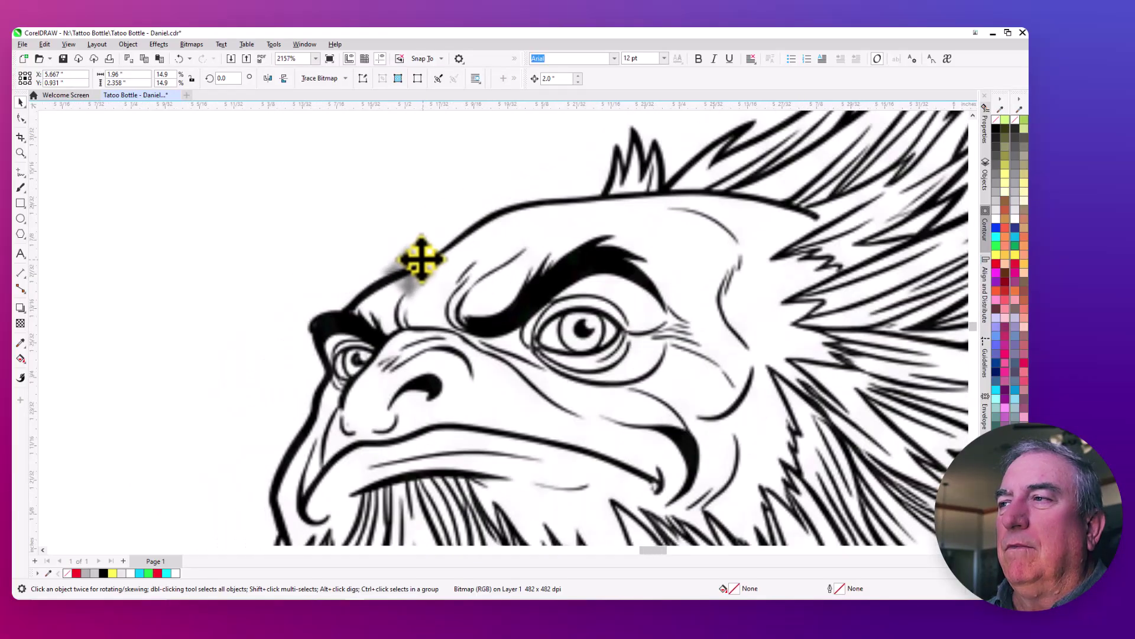
scroll(385, 262, down, 4)
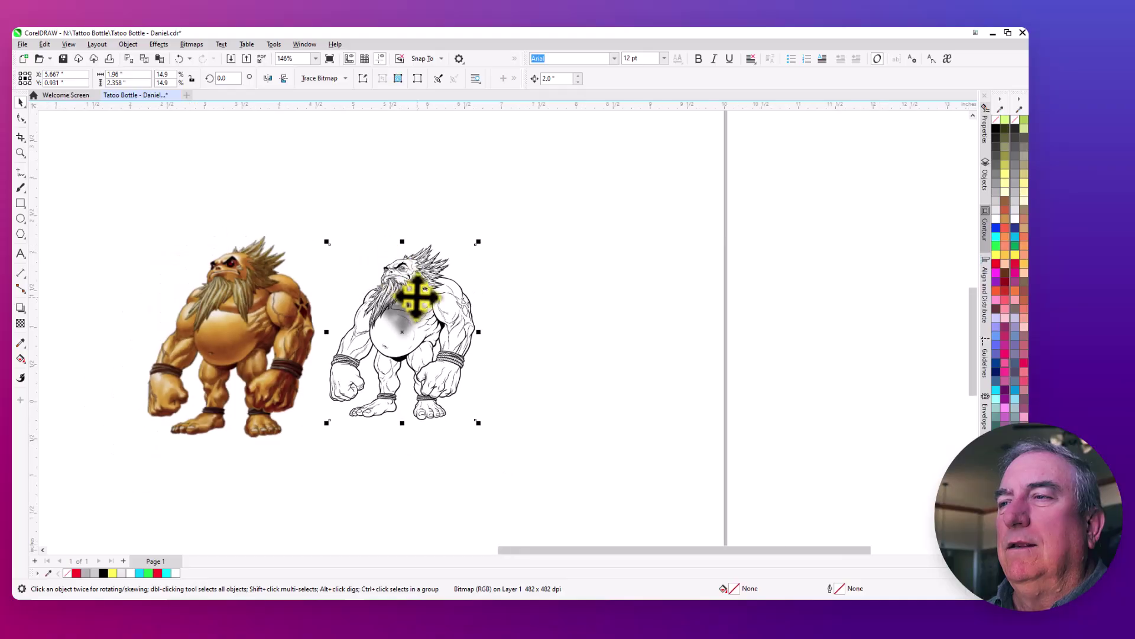
scroll(413, 296, up, 1)
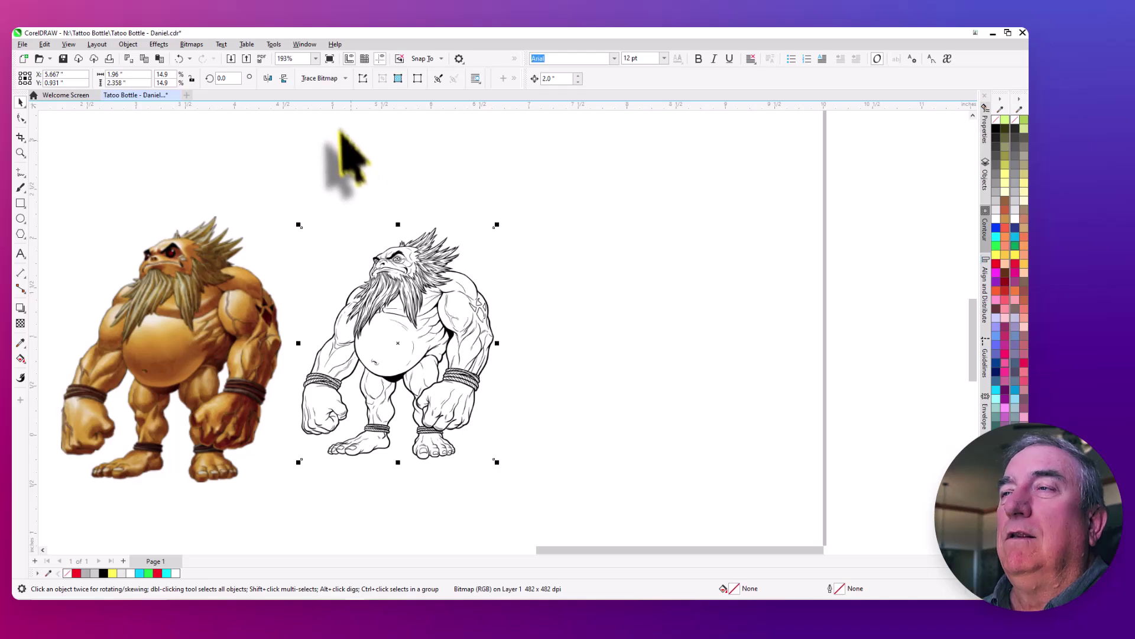
click(345, 79)
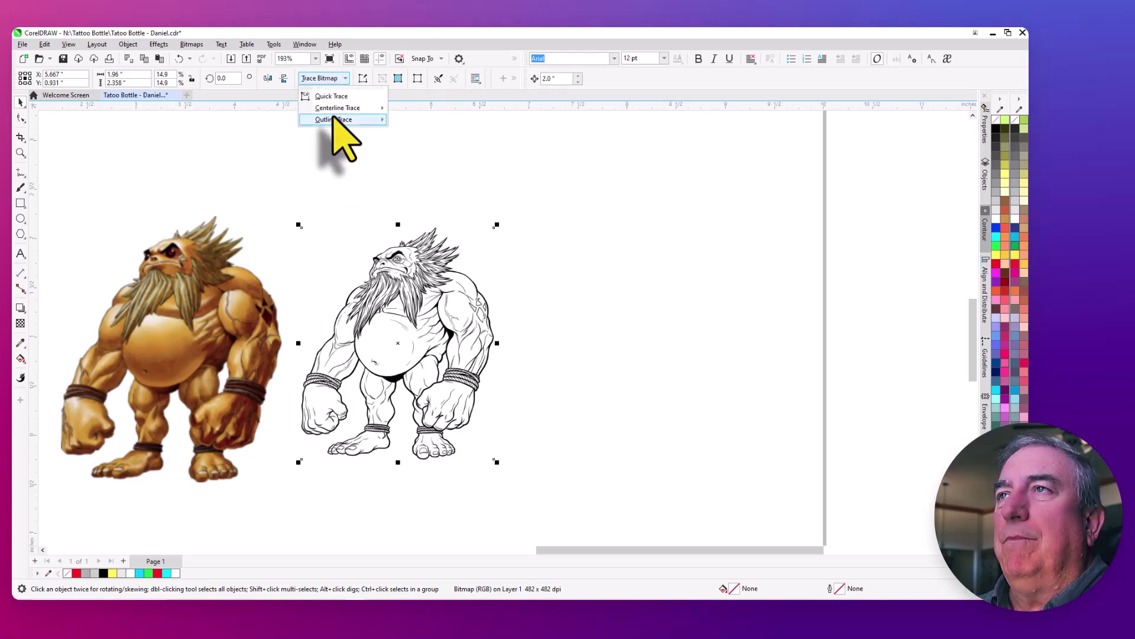
mouse_move(334, 119)
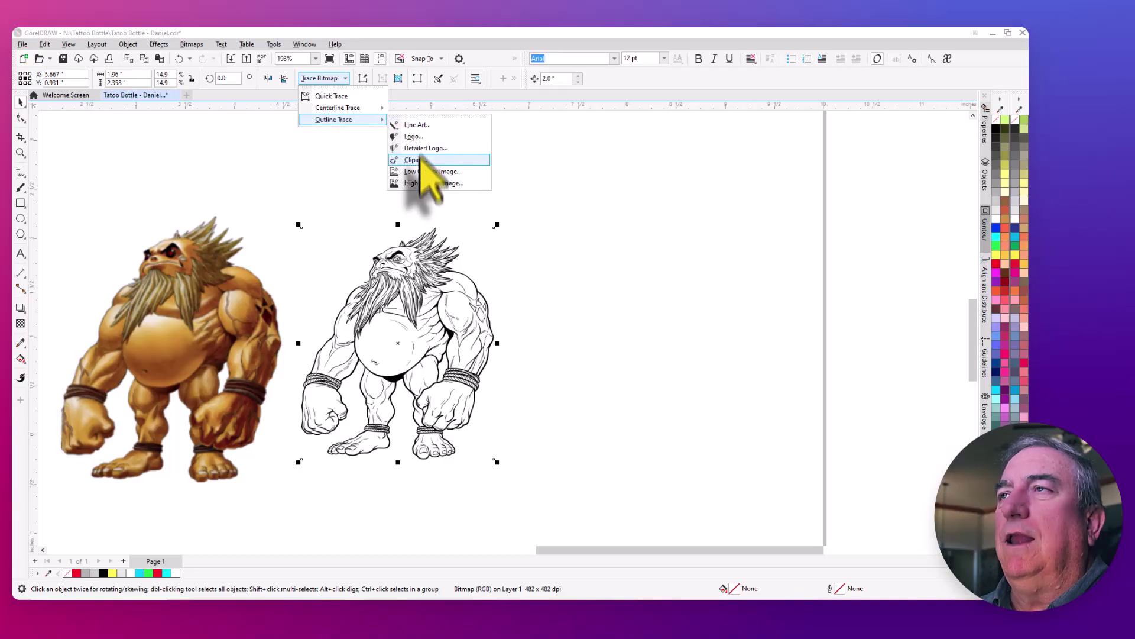
click(420, 125)
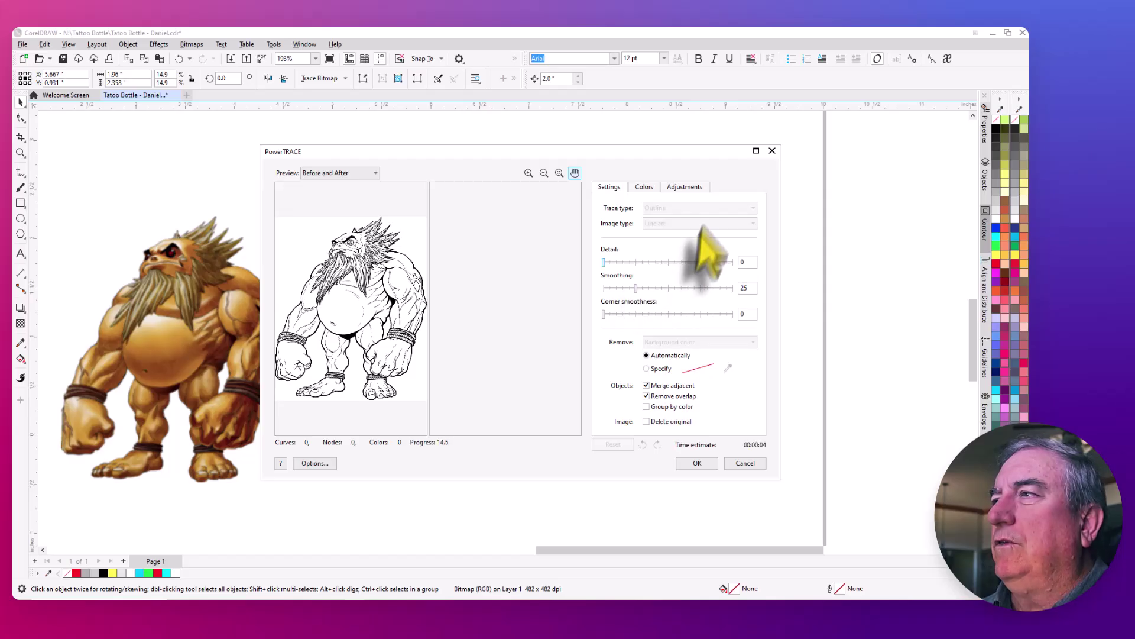
click(757, 151)
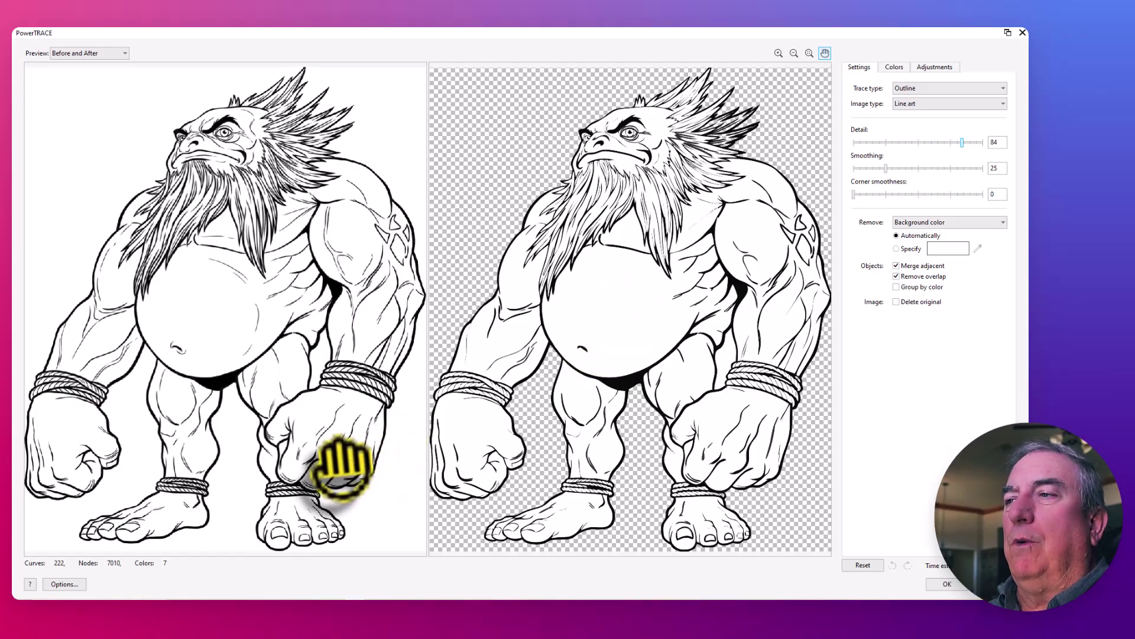
Apply the trace with removal set to Color from entire image, and move the traced drawing to the right of the bitmap version
click(945, 224)
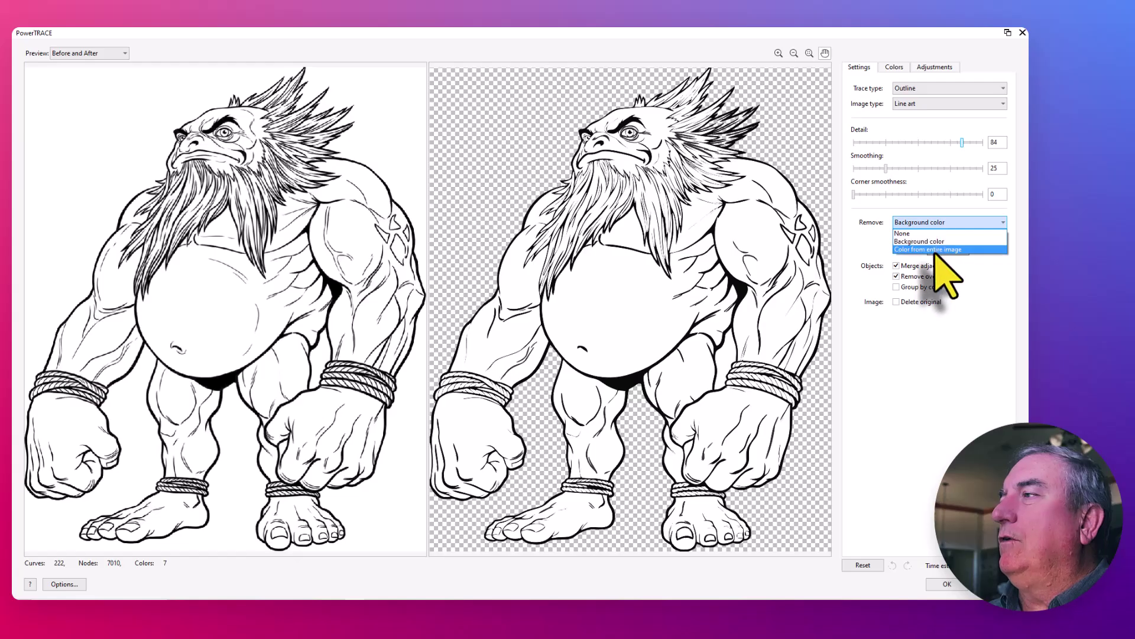
click(934, 249)
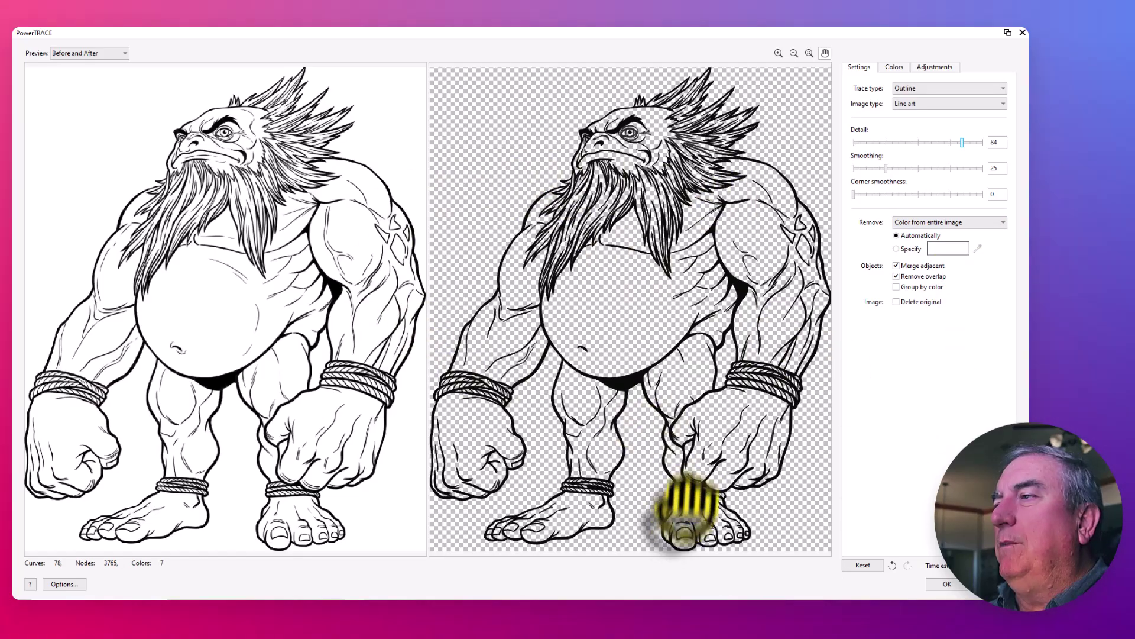
click(945, 584)
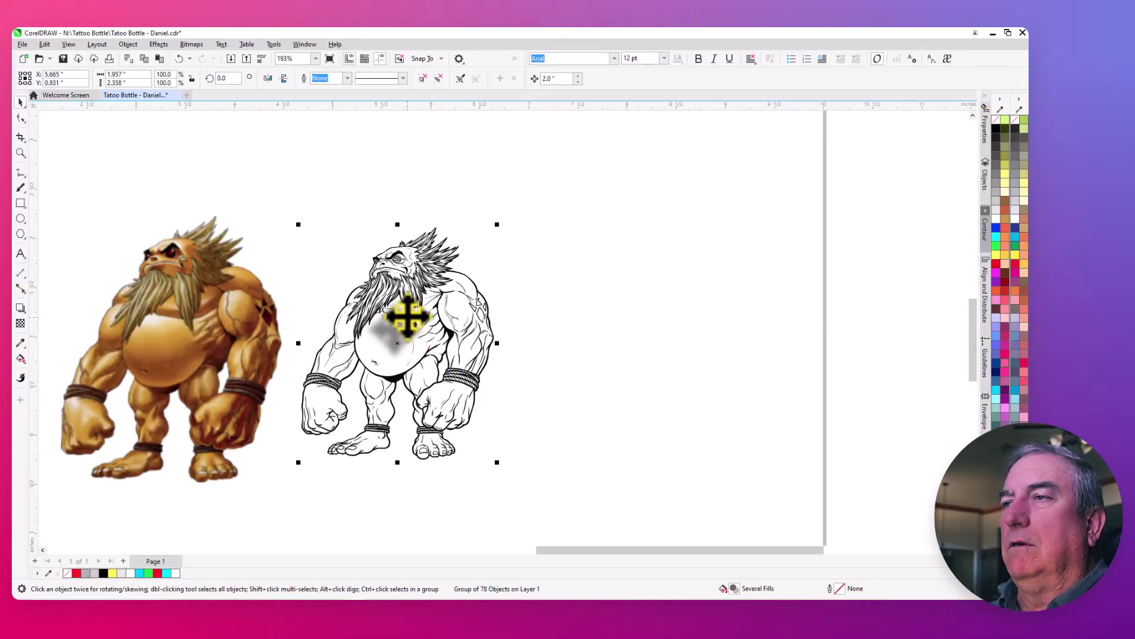
mouse_move(410, 317)
mouse_down()
mouse_move(488, 337)
mouse_move(609, 343)
mouse_move(603, 322)
mouse_up()
Compare the line edges of the traced vector drawing and the bitmap drawing up close around the shoulder, beard and belly
scroll(571, 322, up, 8)
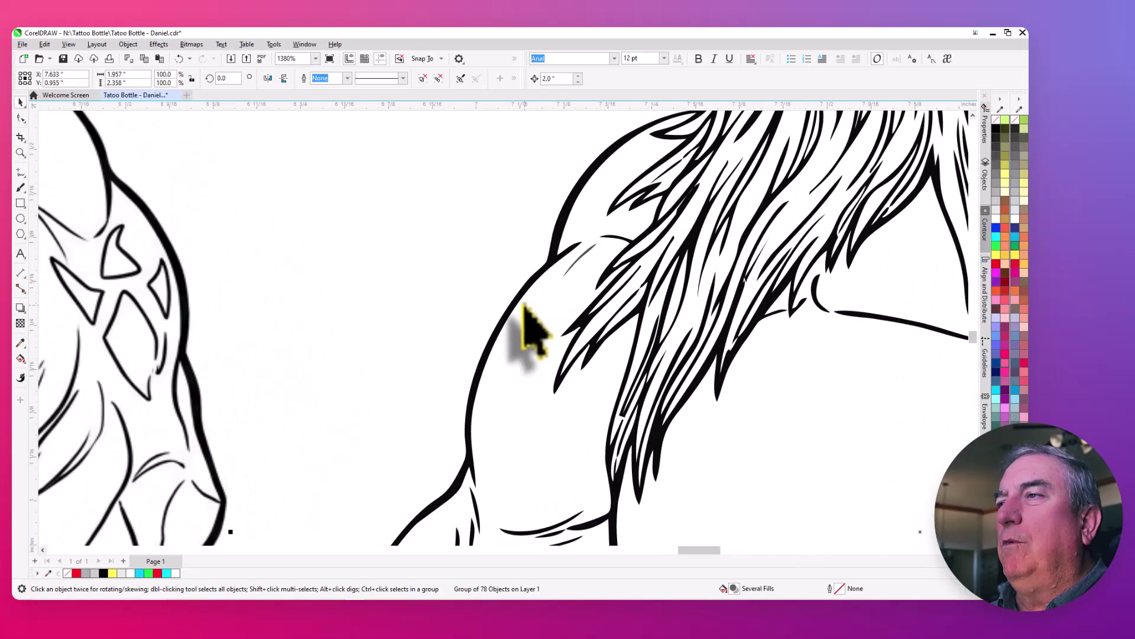
scroll(545, 236, down, 3)
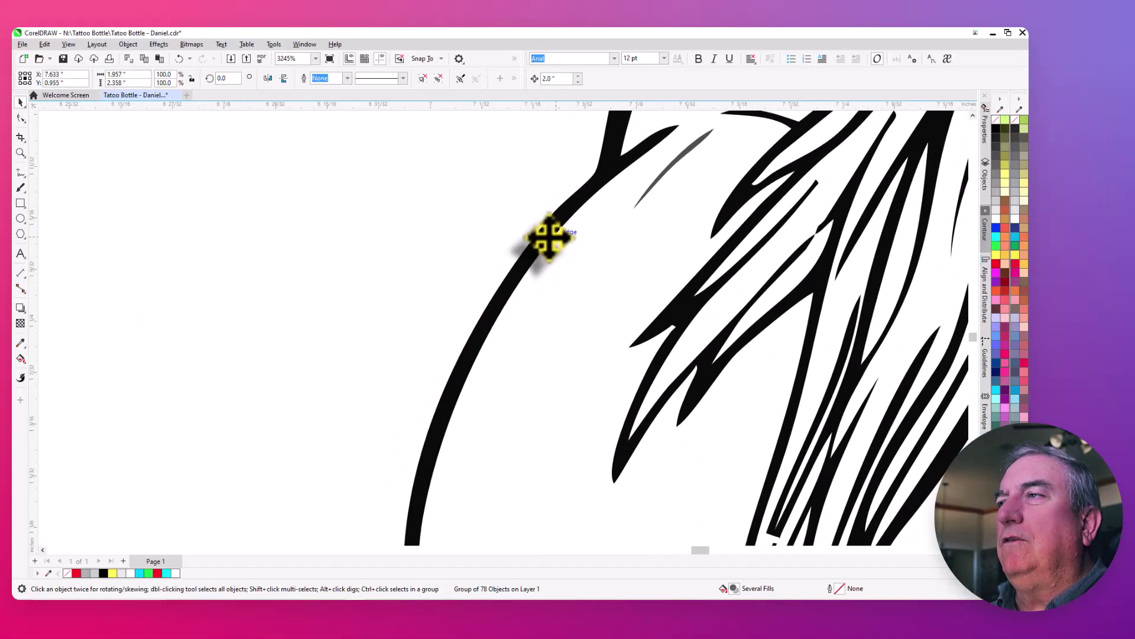
scroll(549, 236, down, 5)
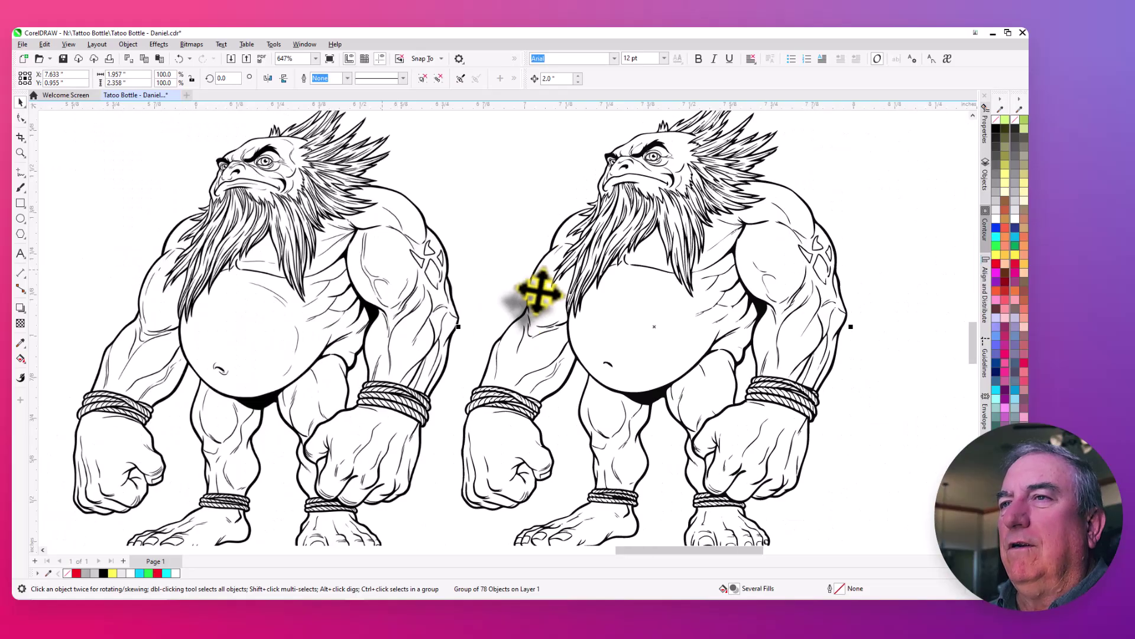
scroll(399, 296, up, 9)
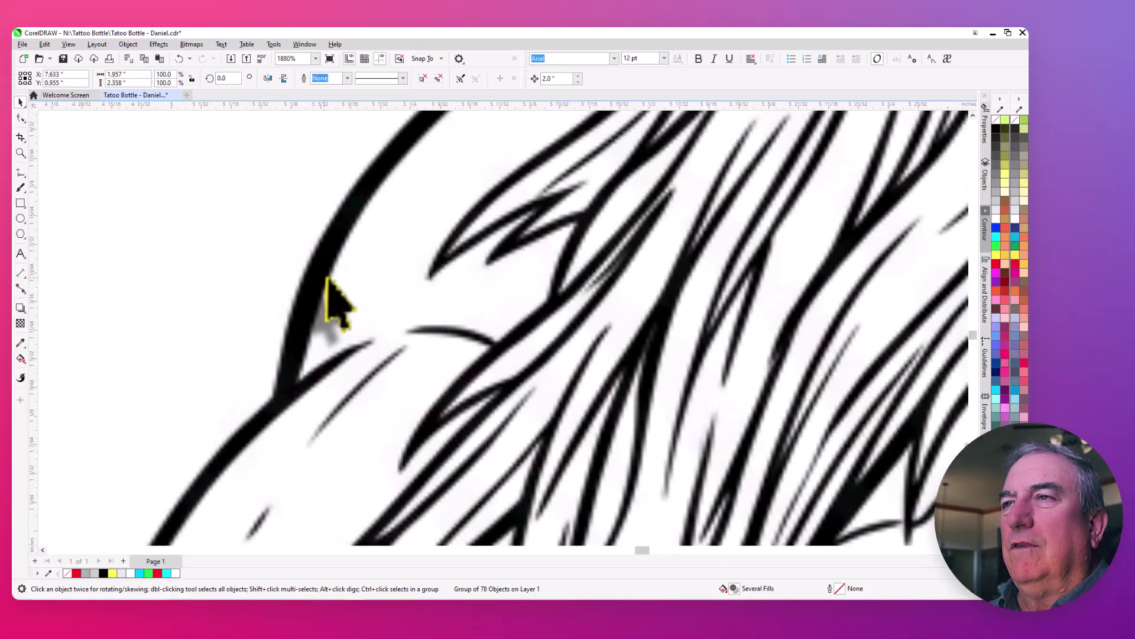
scroll(346, 272, down, 6)
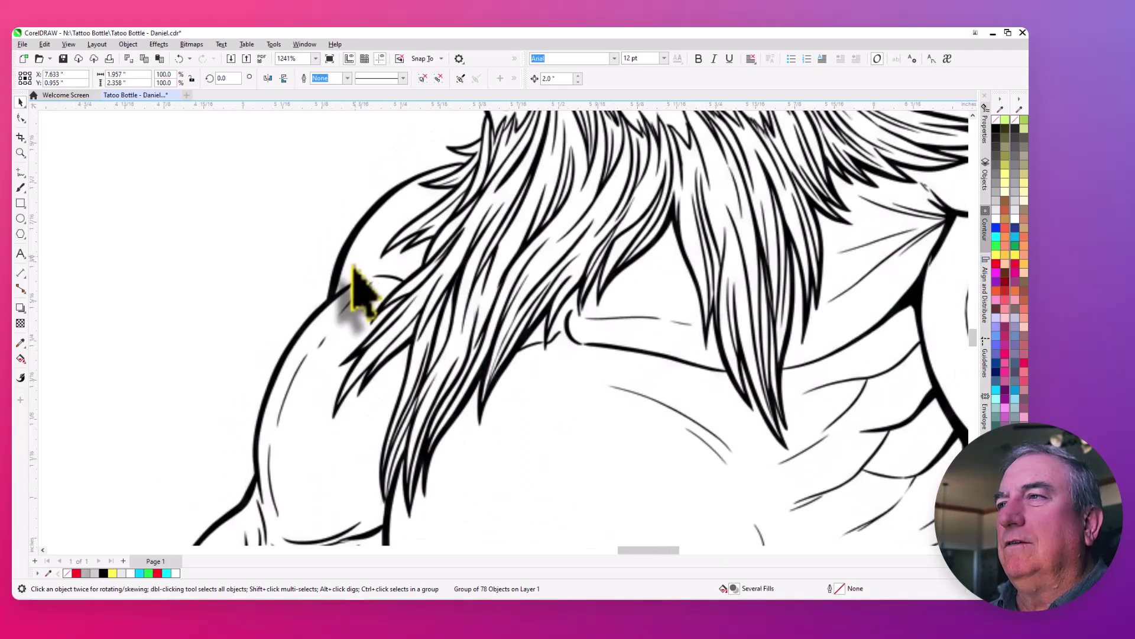
scroll(363, 289, down, 3)
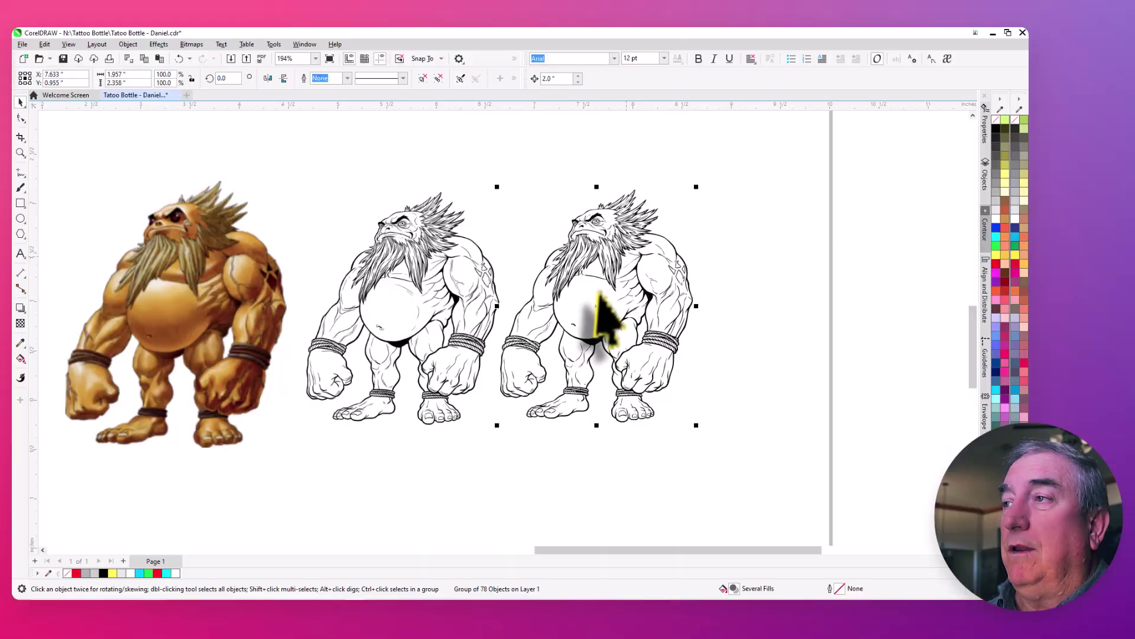
scroll(606, 319, up, 2)
scroll(596, 254, up, 5)
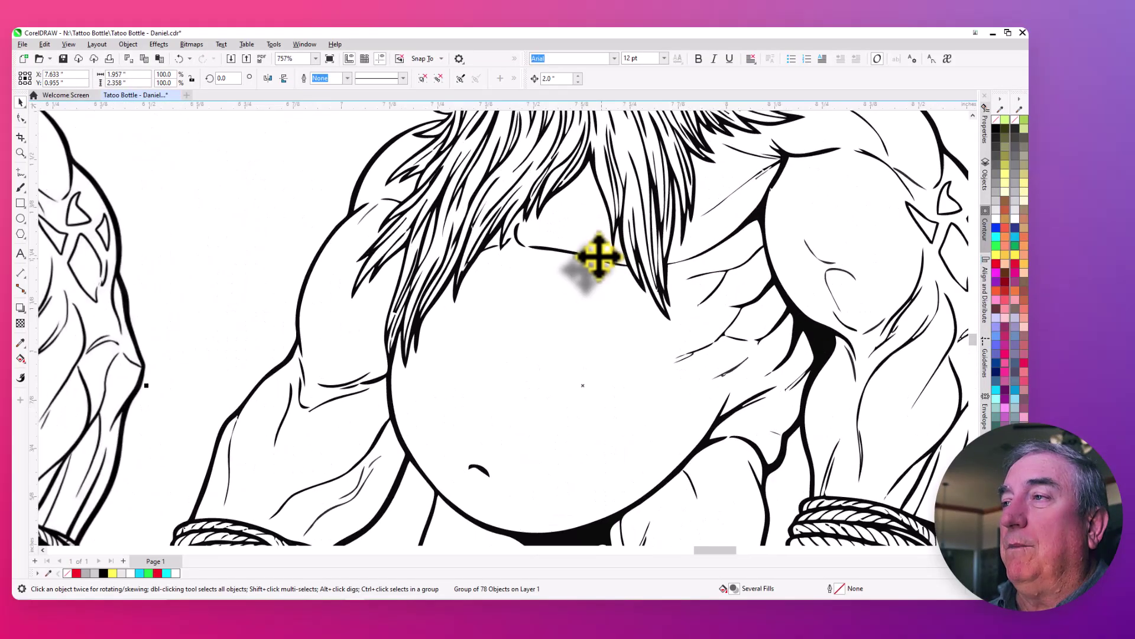
scroll(596, 260, down, 1)
scroll(596, 256, down, 5)
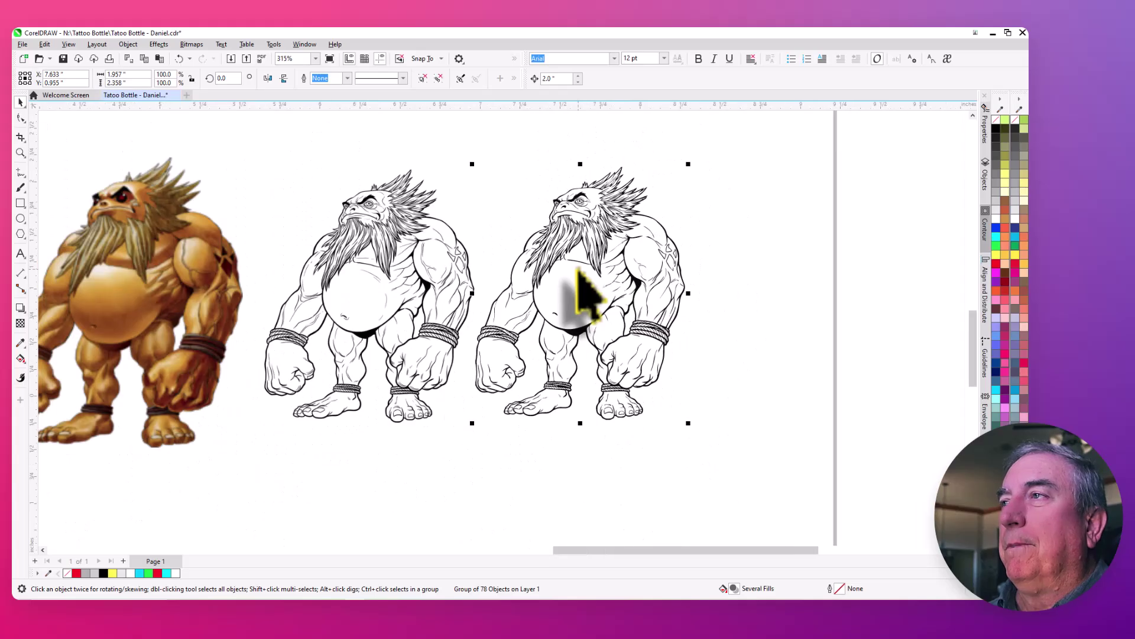